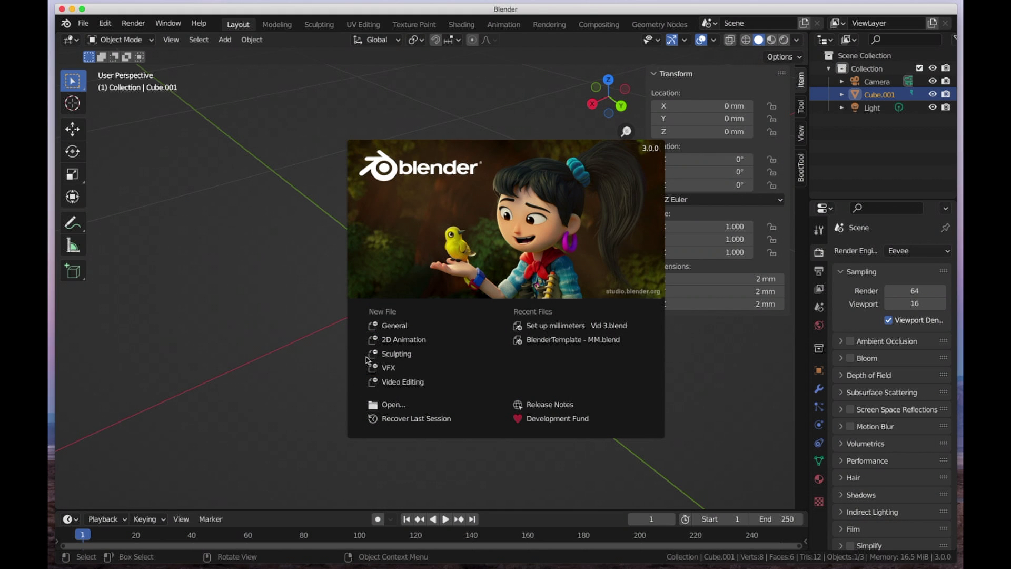
Close the splash screen, hide the sidebar, widen the properties/outliner area and zoom in.
left_click(293, 175)
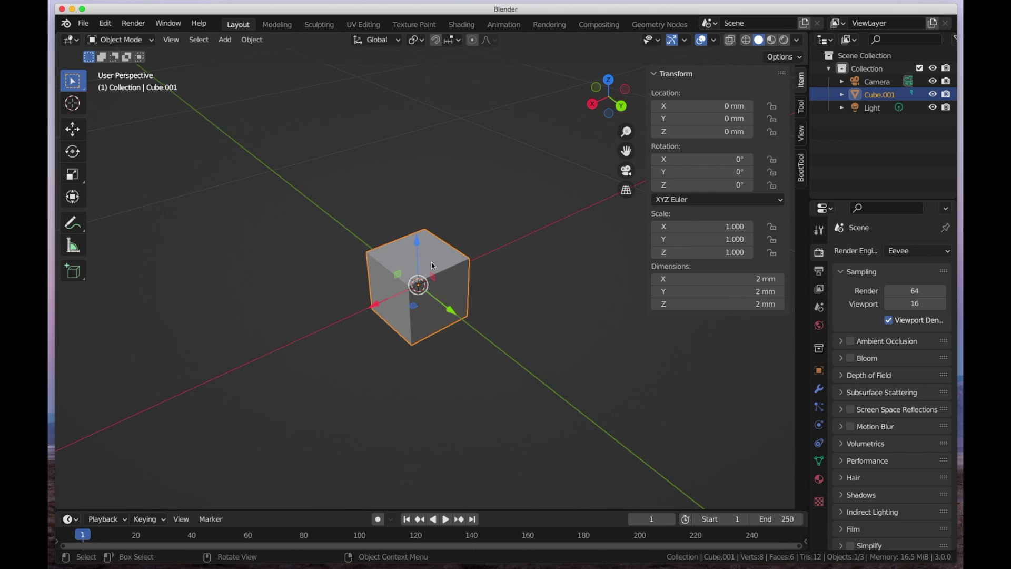
key("n")
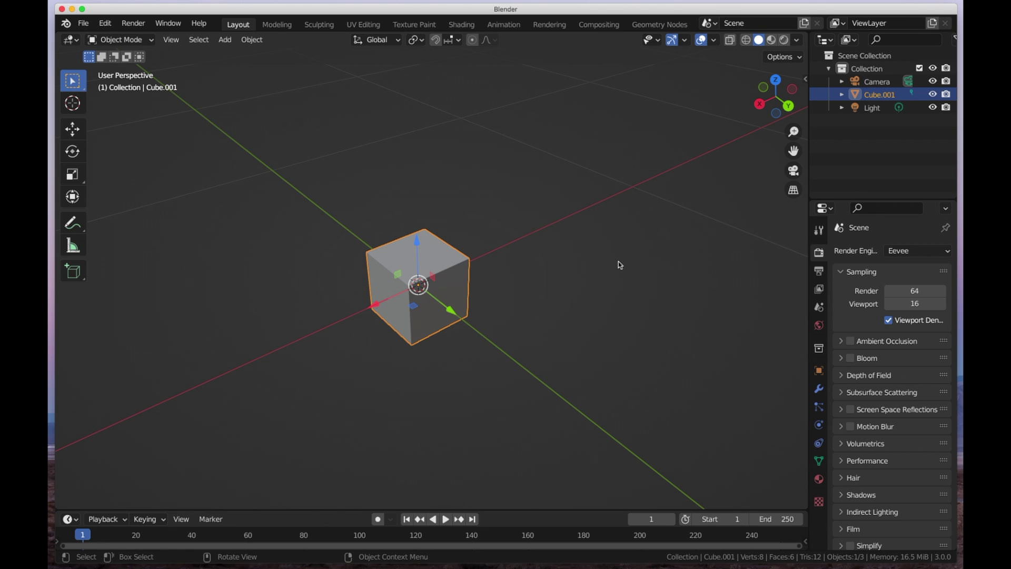
key("n")
key("n")
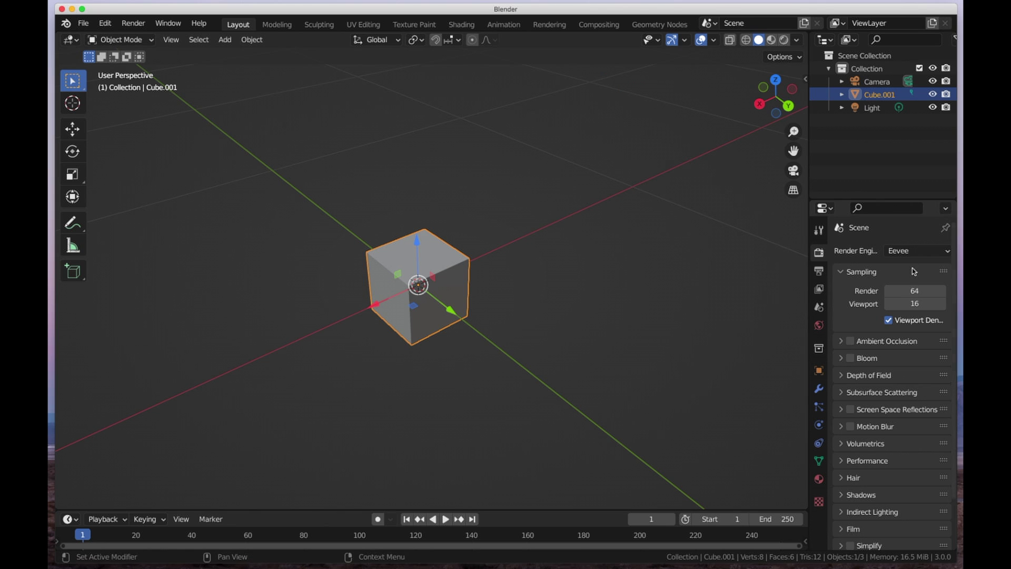
left_click_drag(809, 253, 690, 252)
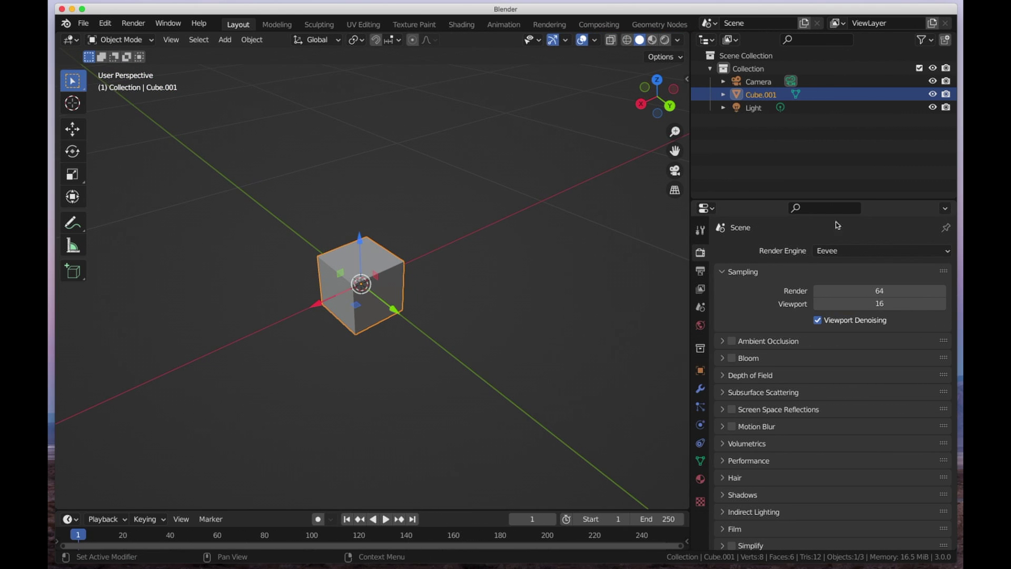
scroll(338, 203, "up", 3)
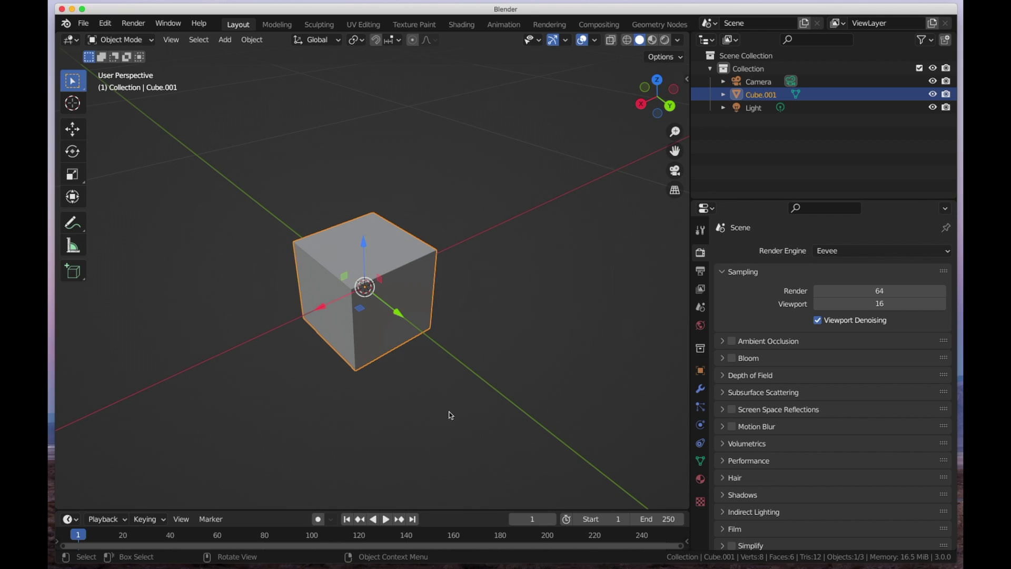
scroll(427, 380, "up", 1)
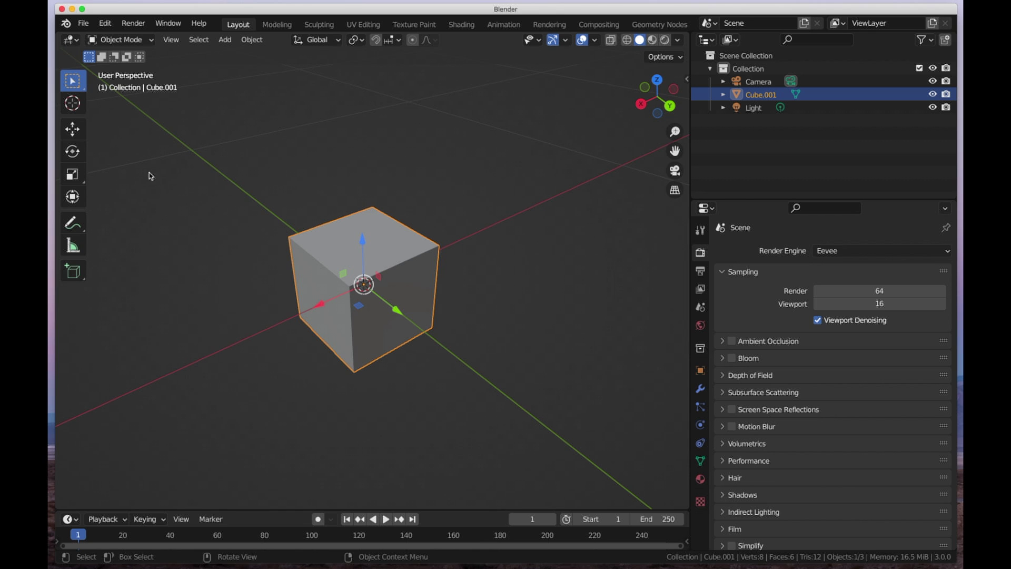
Box-select the cube and orbit the view to face it more frontally.
key("b")
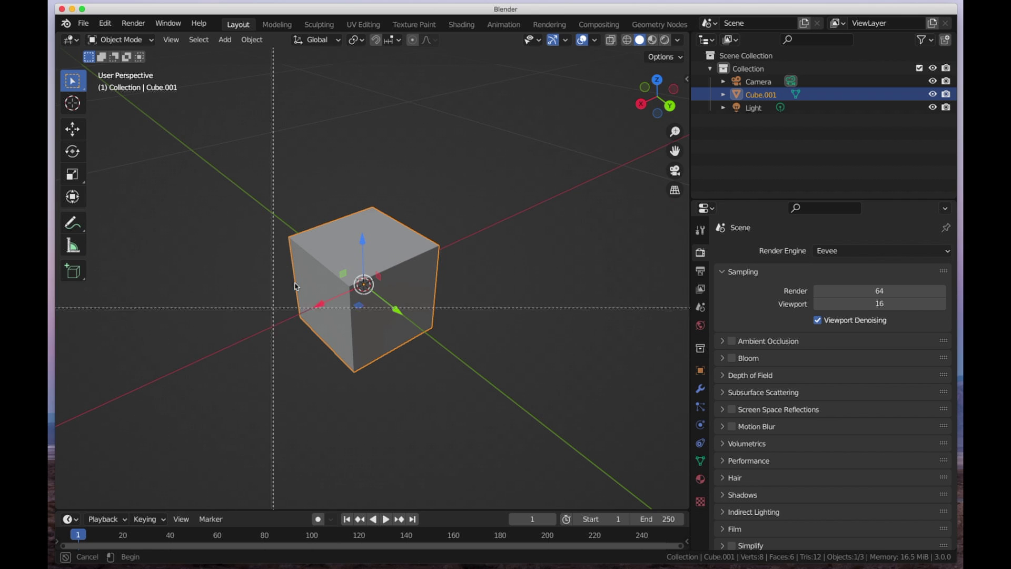
left_click_drag(214, 156, 506, 394)
scroll(357, 322, "up", 5)
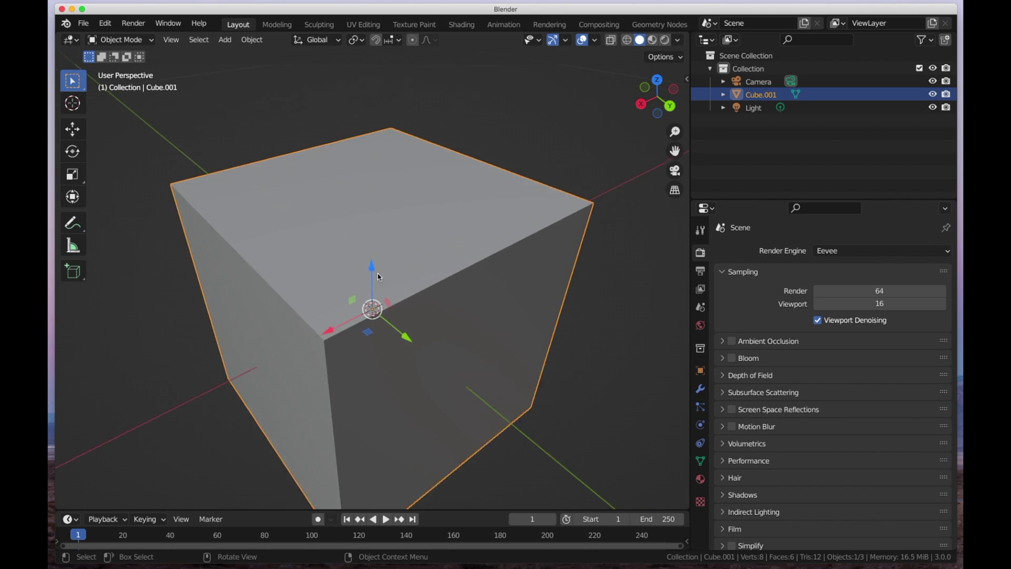
scroll(357, 322, "down", 5)
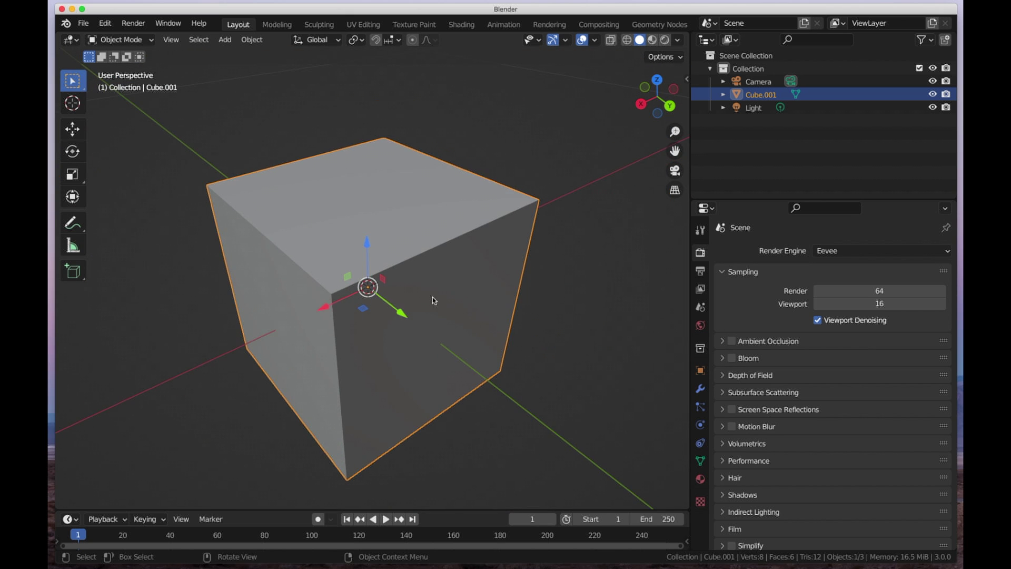
middle_click_drag(506, 332, 492, 301)
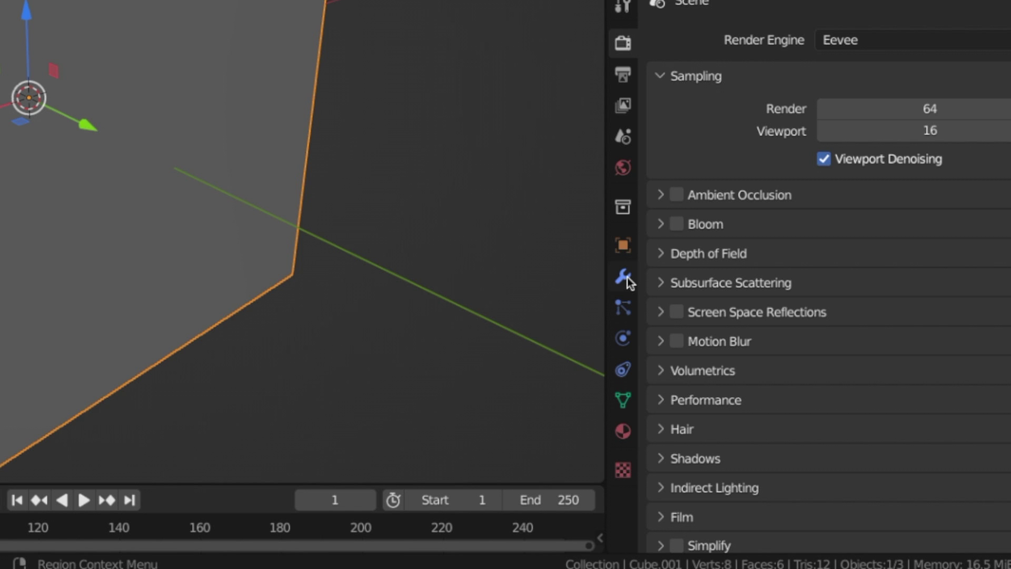
Show the cube's Modifier Properties (wrench tab) and the Add Modifier list.
left_click(624, 277)
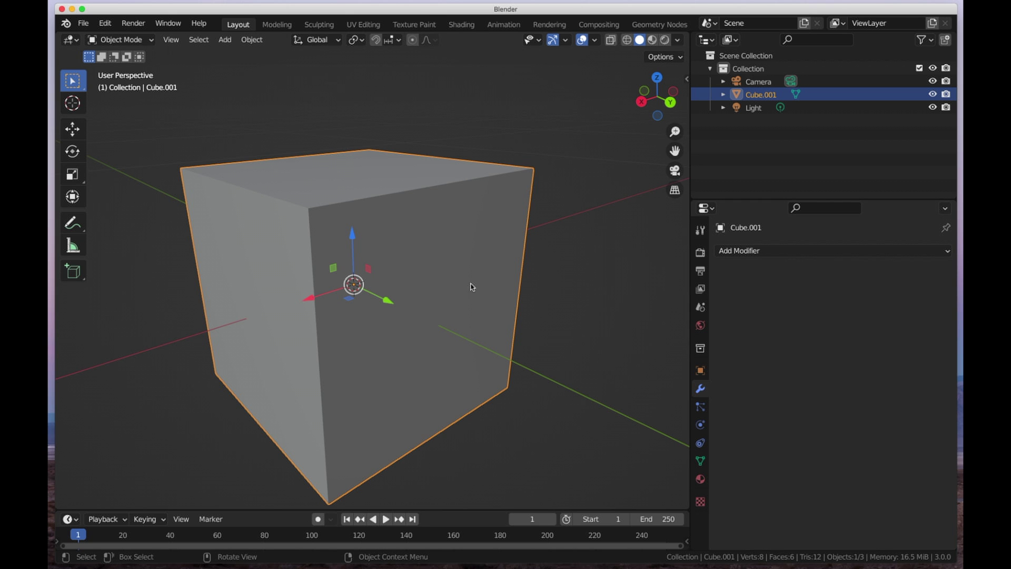
left_click(748, 251)
Add a Subdivision Surface modifier to the cube, viewed in wireframe.
left_click(756, 252)
left_click(627, 40)
middle_click_drag(556, 240, 558, 188)
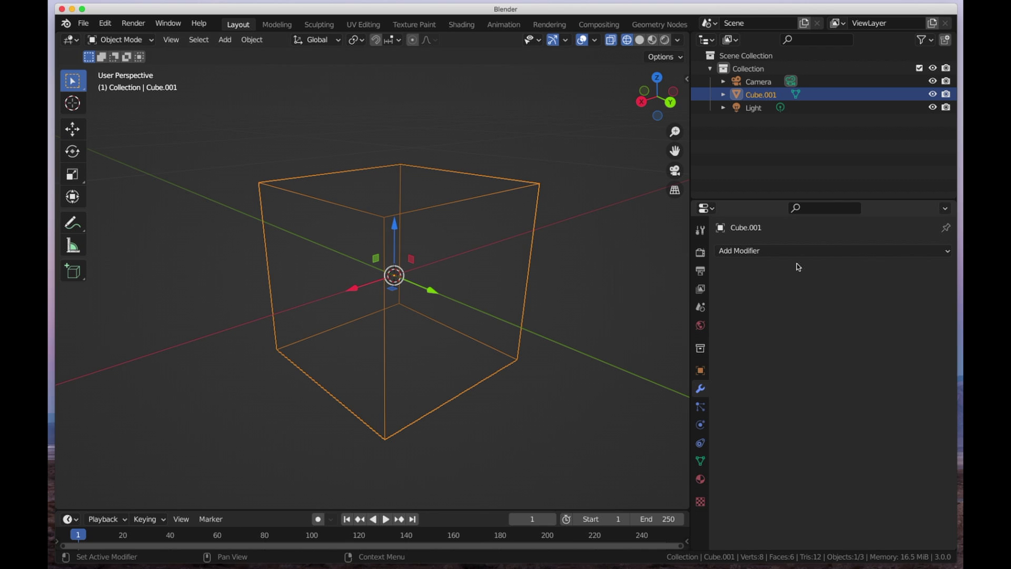
left_click(786, 252)
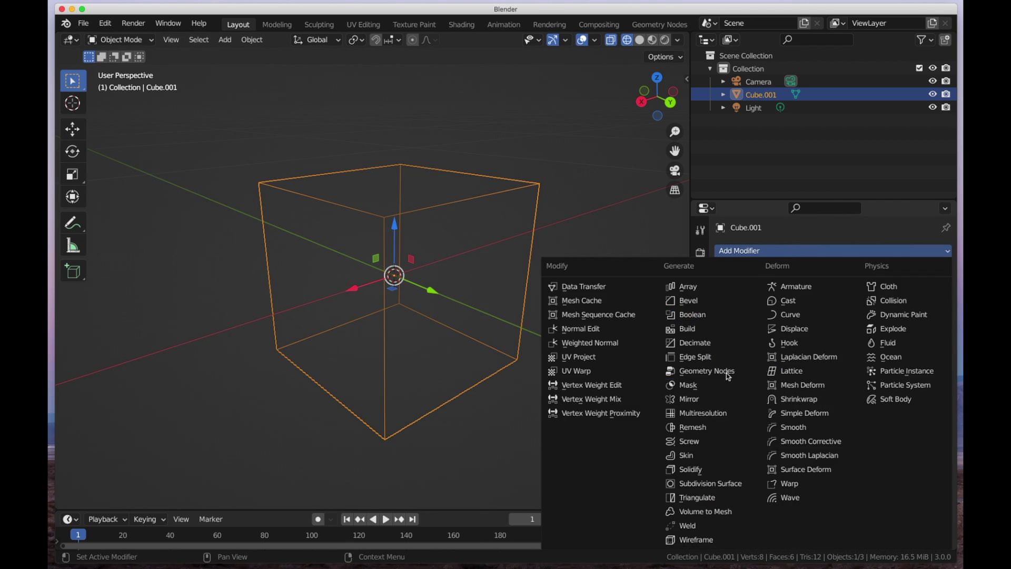
left_click(711, 483)
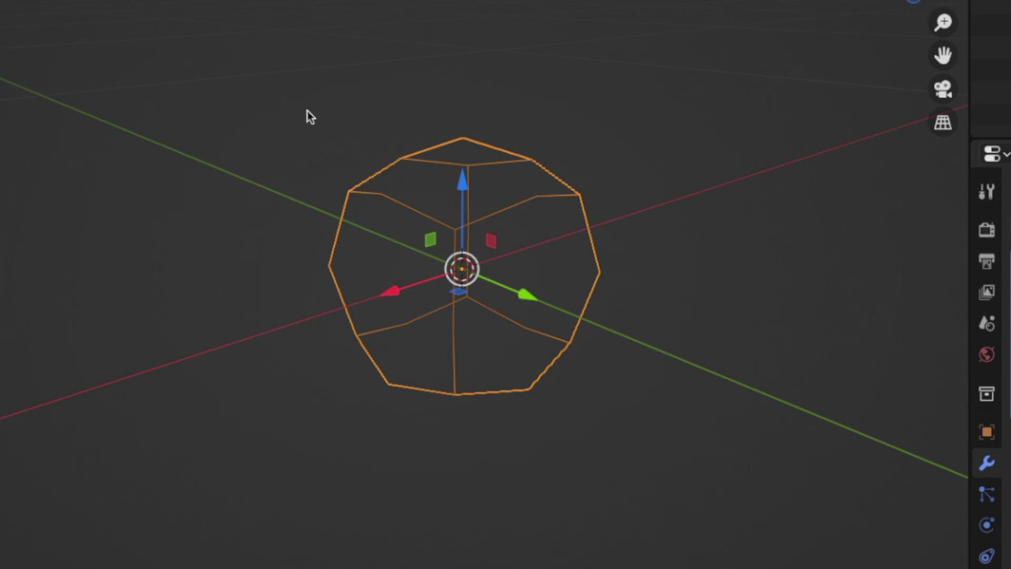
middle_click_drag(479, 250, 532, 204)
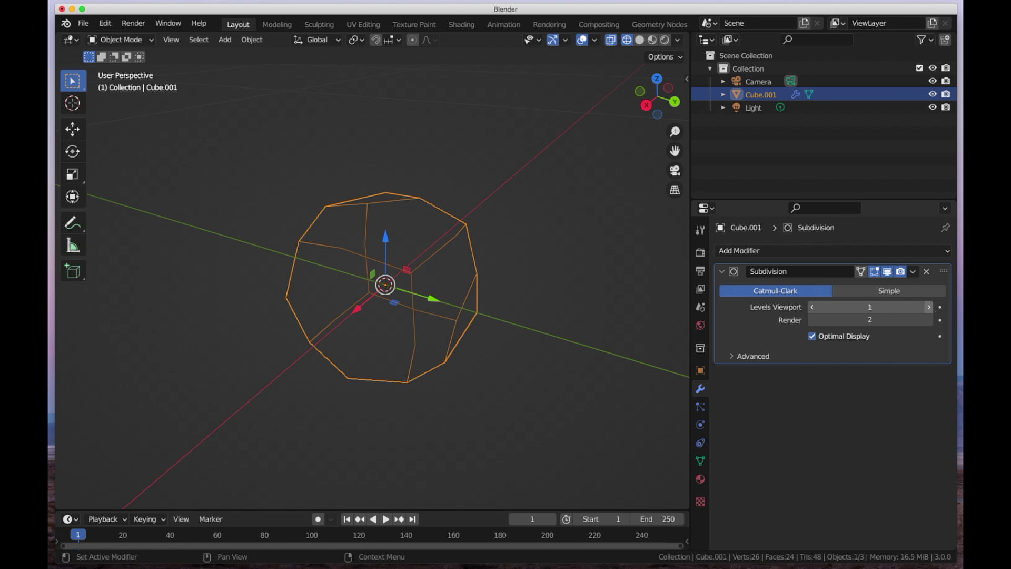
Set Subdivision viewport level to 1 after trying 2, keeping render level 2.
left_click(928, 307)
middle_click_drag(668, 279, 407, 220)
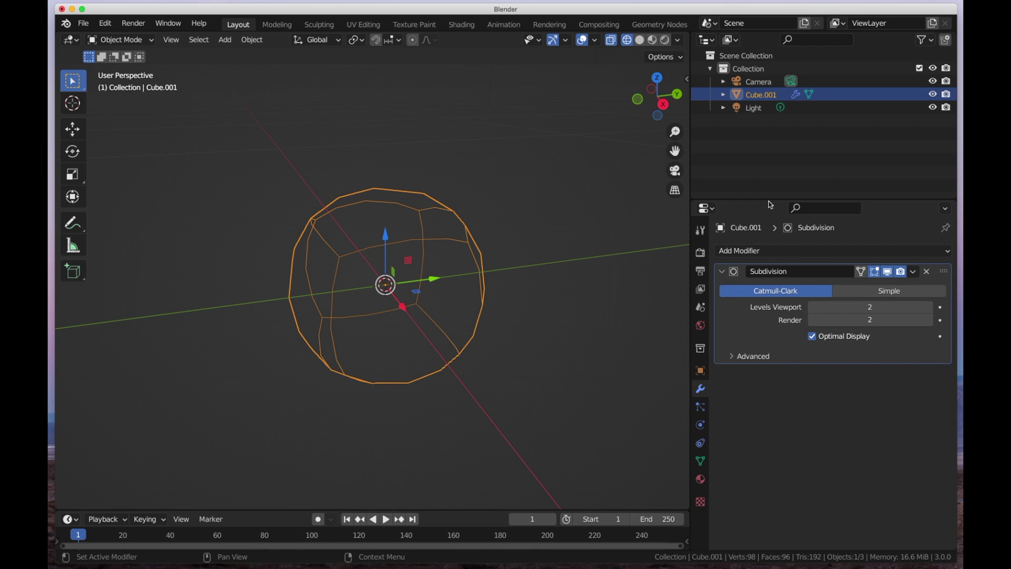
left_click_drag(769, 199, 775, 121)
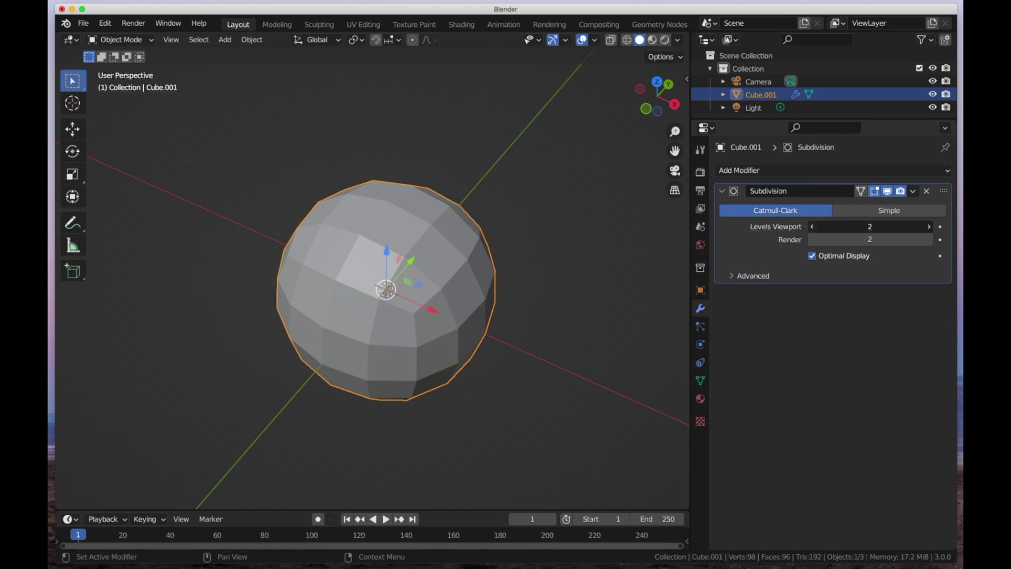
left_click(815, 227)
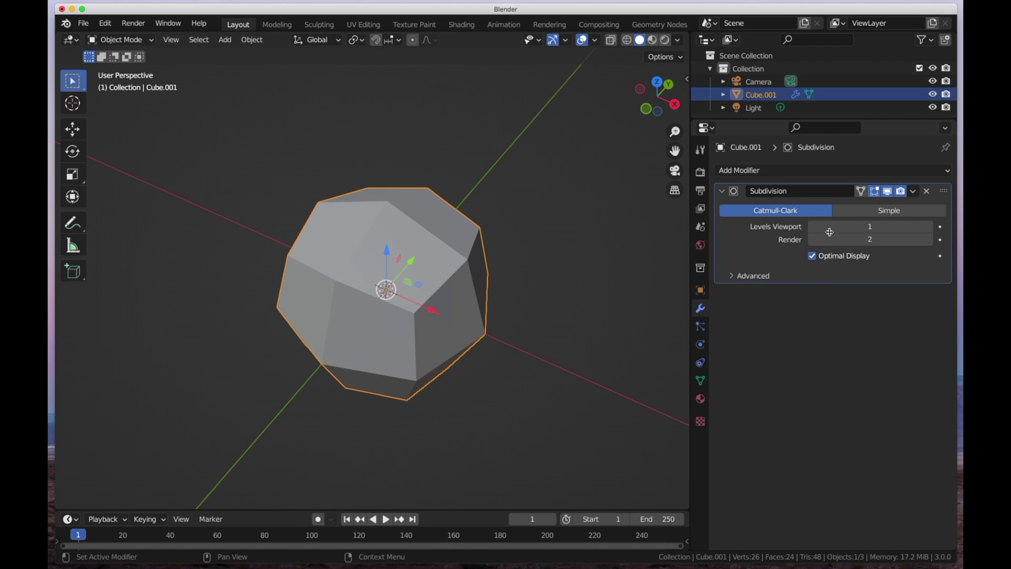
middle_click_drag(405, 263, 337, 218)
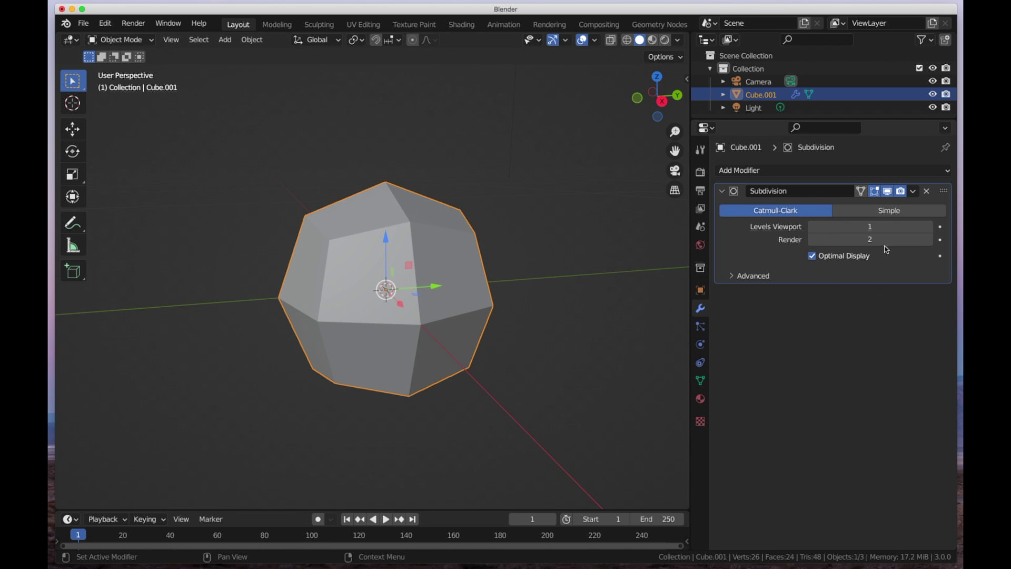
middle_click_drag(437, 234, 474, 243)
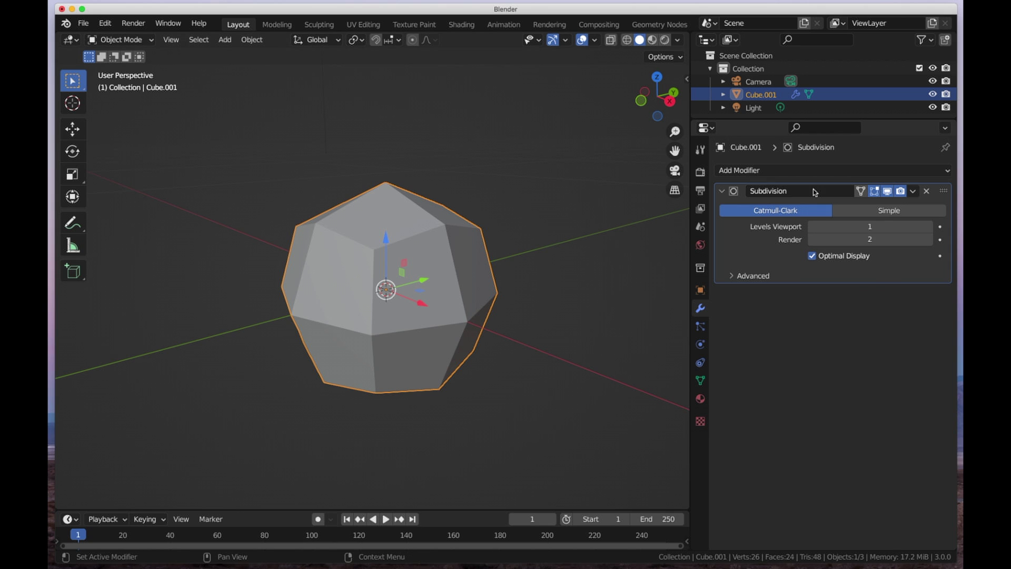
Add a Bevel modifier after the Subdivision, viewed in wireframe.
left_click(756, 172)
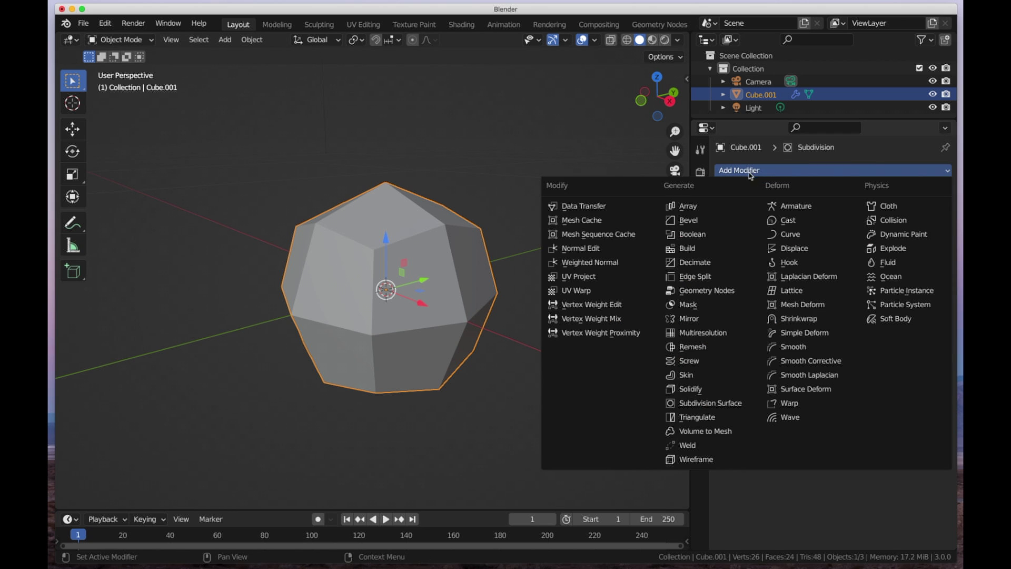
left_click(690, 221)
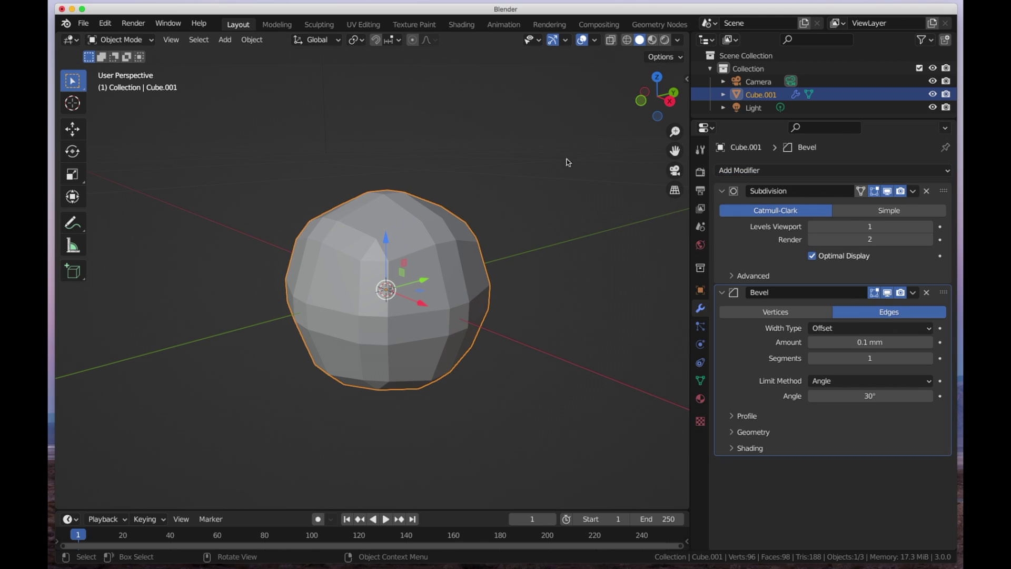
left_click(627, 40)
mouse_move(338, 243)
middle_mouse_down()
mouse_move(341, 279)
mouse_move(388, 290)
middle_mouse_up()
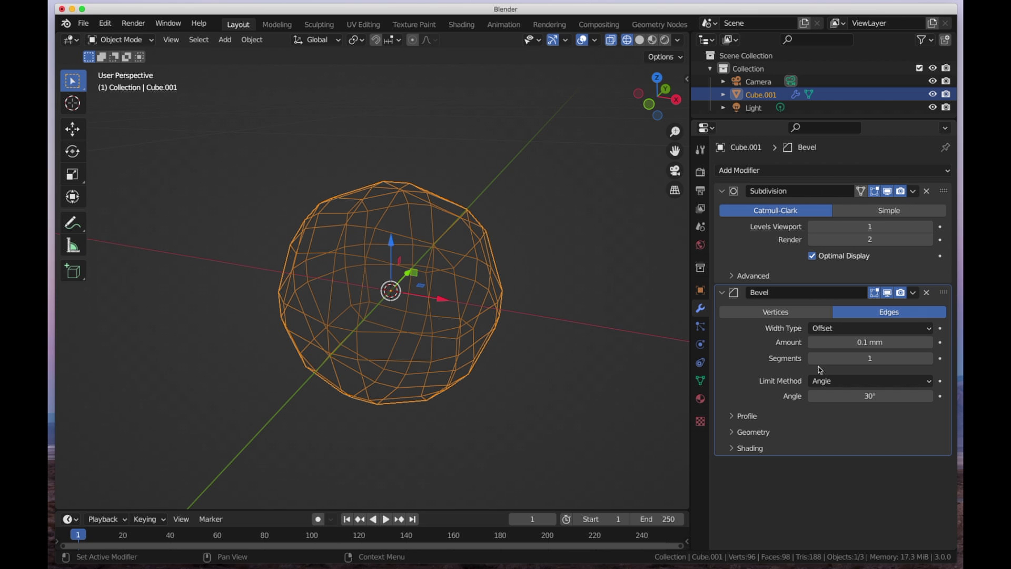
Raise the Bevel segments step by step up to 9, checking in solid shading.
left_click(926, 359)
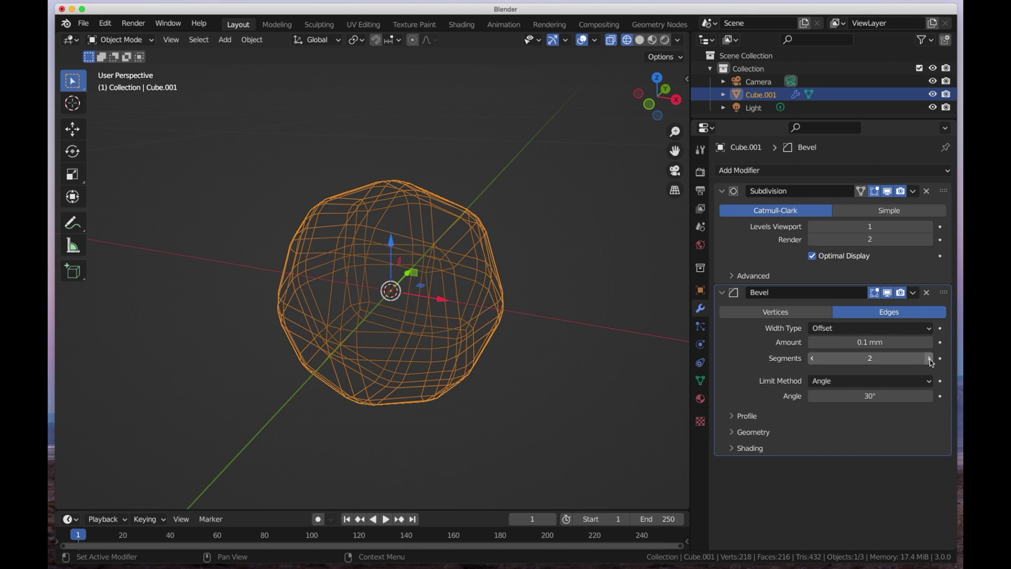
left_click(926, 360)
middle_click_drag(490, 275, 406, 238)
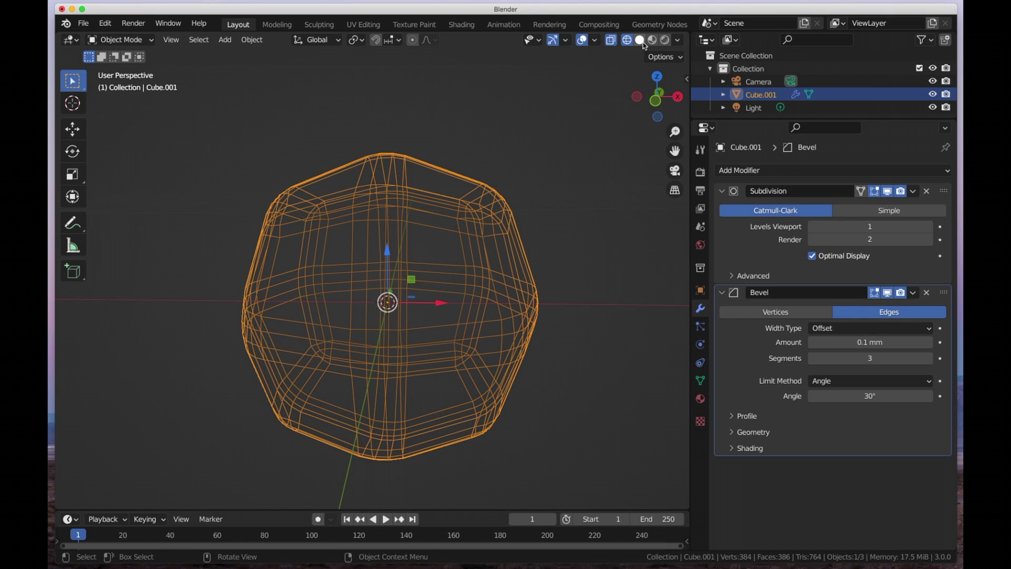
left_click(640, 40)
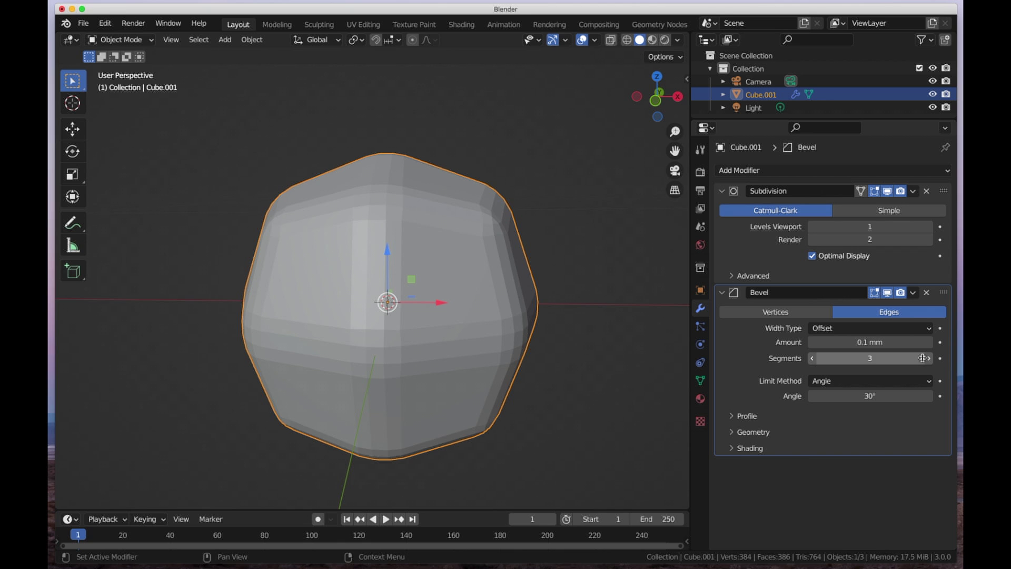
left_click(929, 359)
left_click(929, 359)
left_click(929, 358)
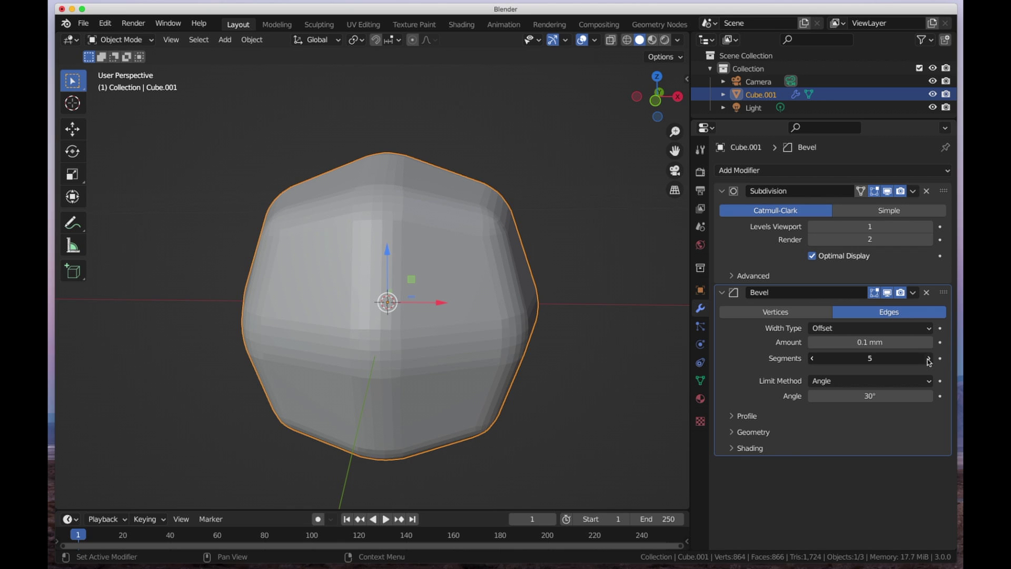
left_click(929, 359)
left_click(928, 359)
left_click(929, 359)
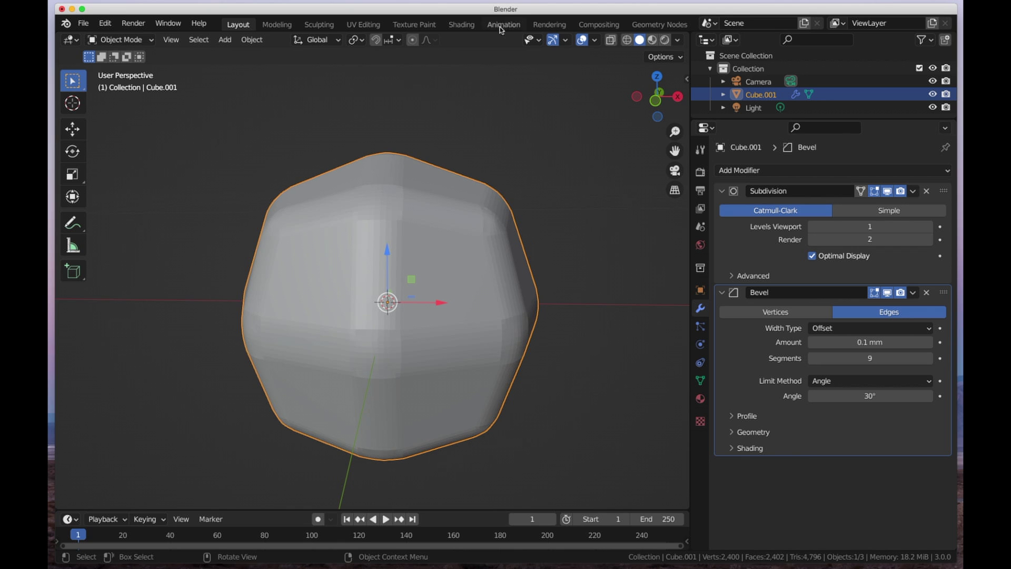
Lower the Bevel segments back down to 5 in wireframe view.
left_click(627, 40)
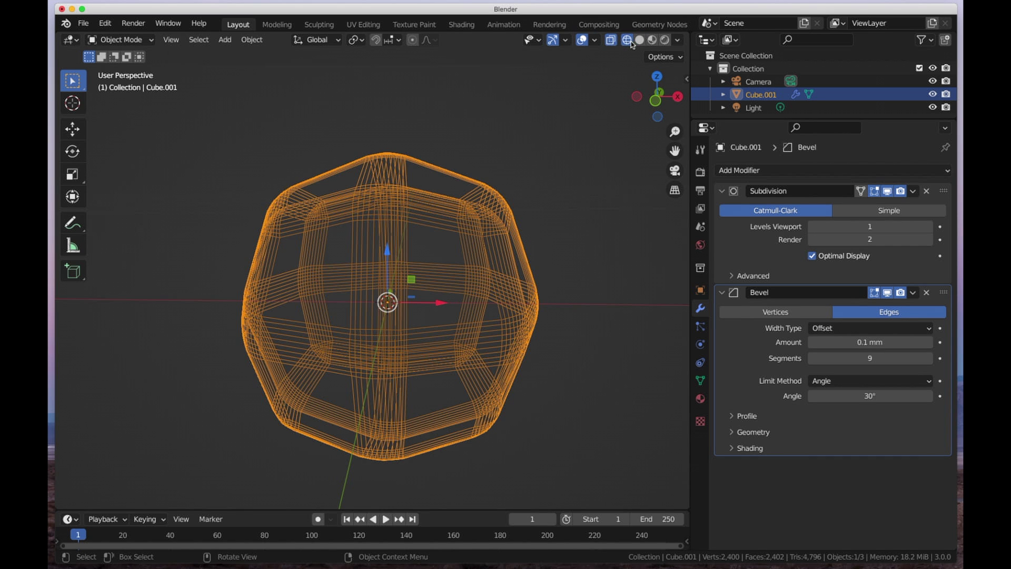
left_click(812, 358)
left_click(812, 358)
left_click(813, 358)
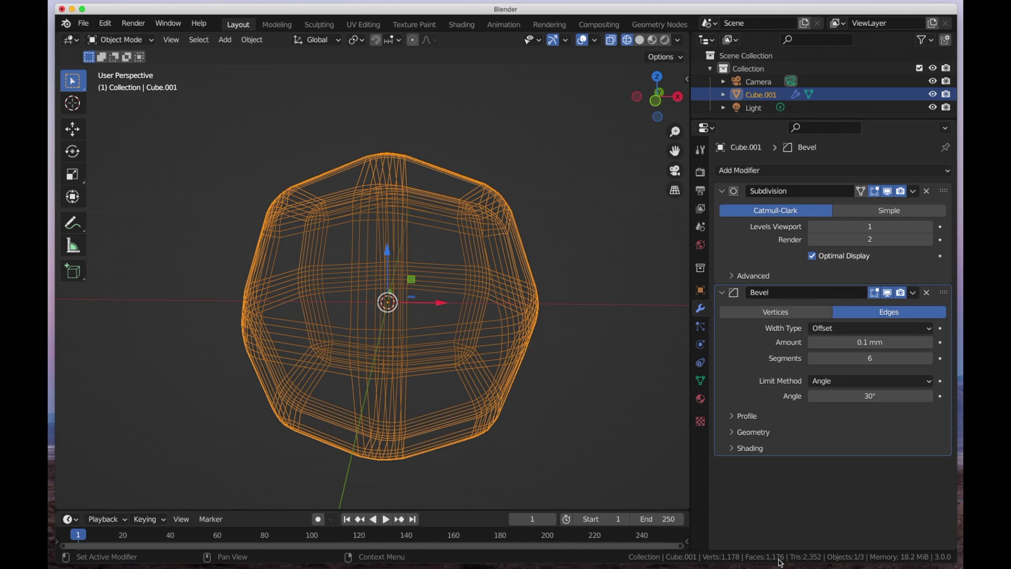
left_click(927, 359)
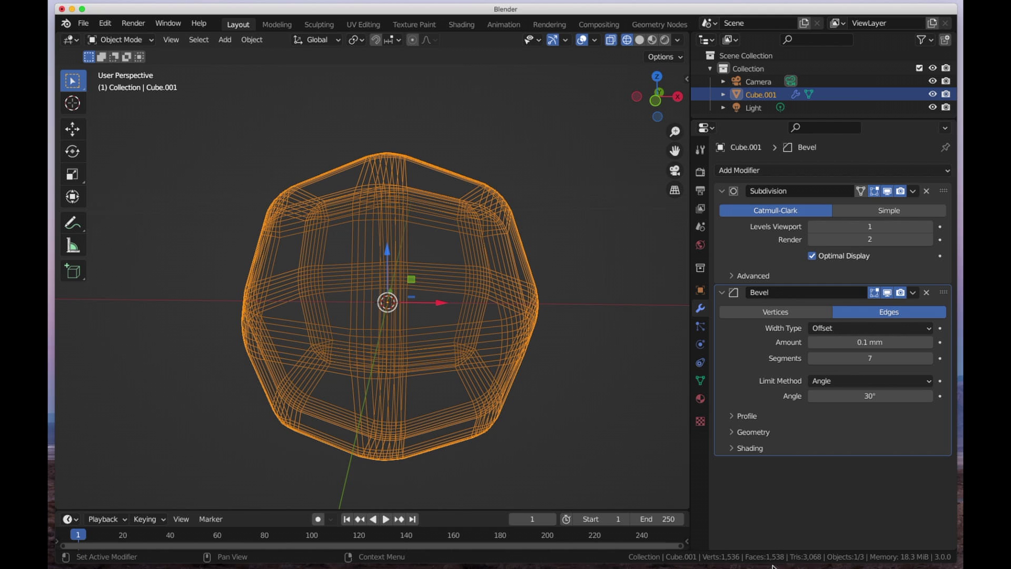
left_click(812, 359)
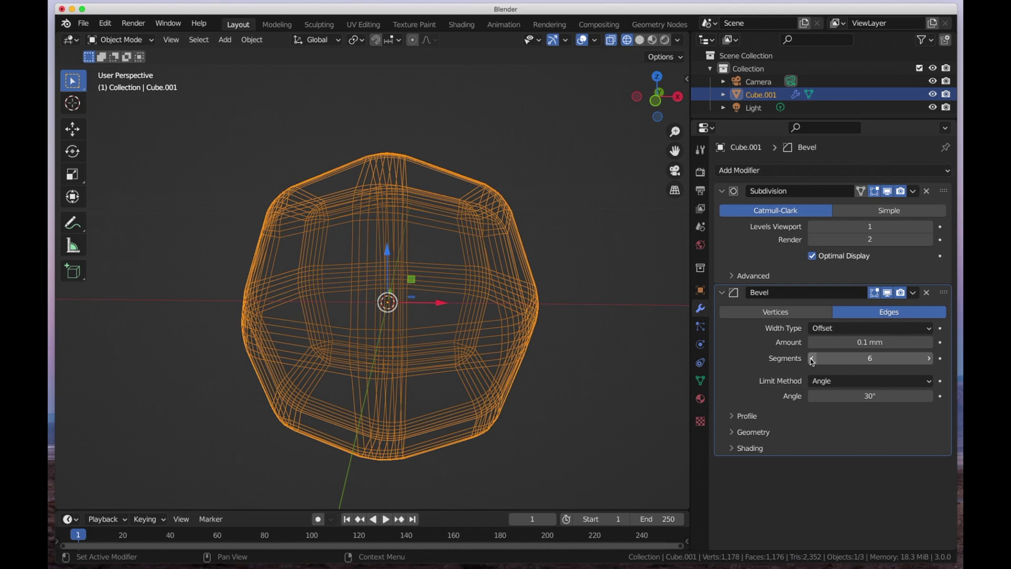
left_click(812, 359)
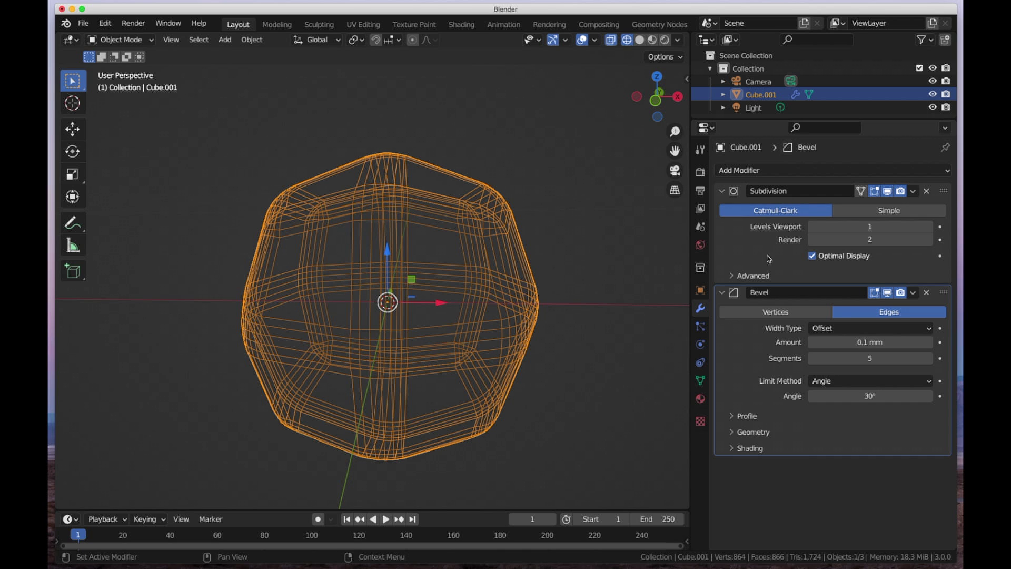
left_click(775, 171)
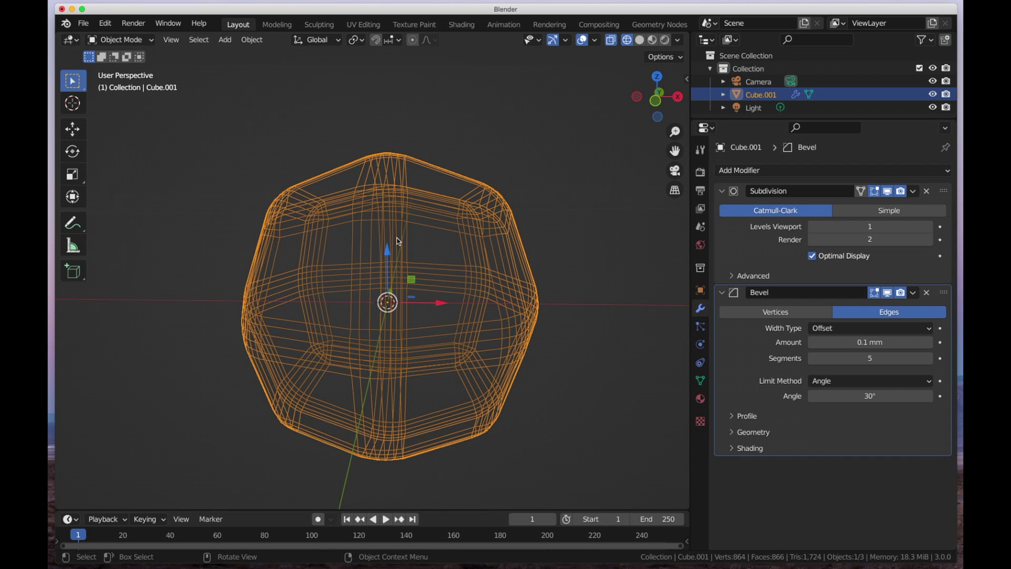
middle_click_drag(397, 238, 459, 247)
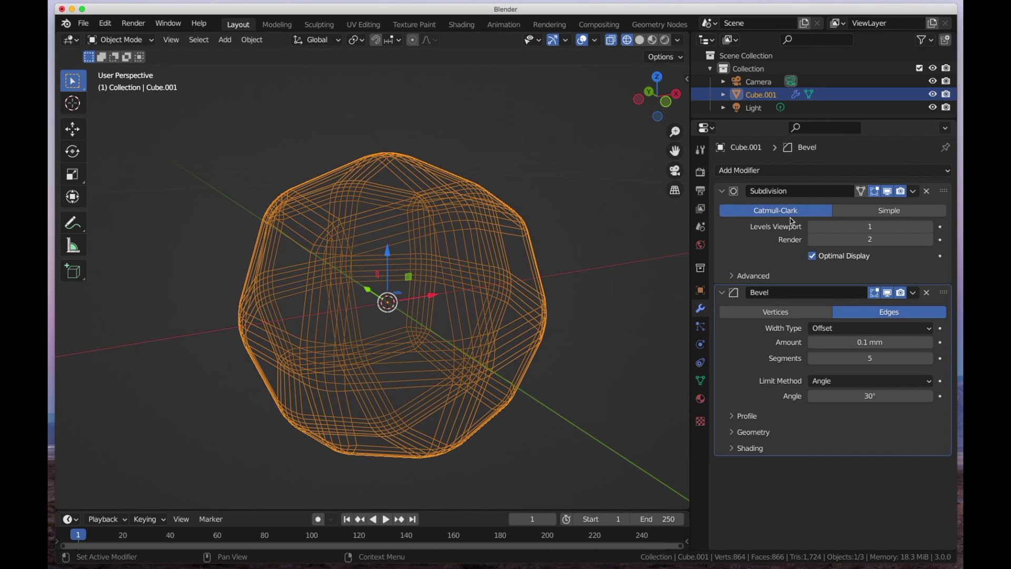
double_click(773, 192)
Add a Remesh modifier in Sharp mode with Octree Depth 5, after trying Smooth and Blocks.
left_click(780, 170)
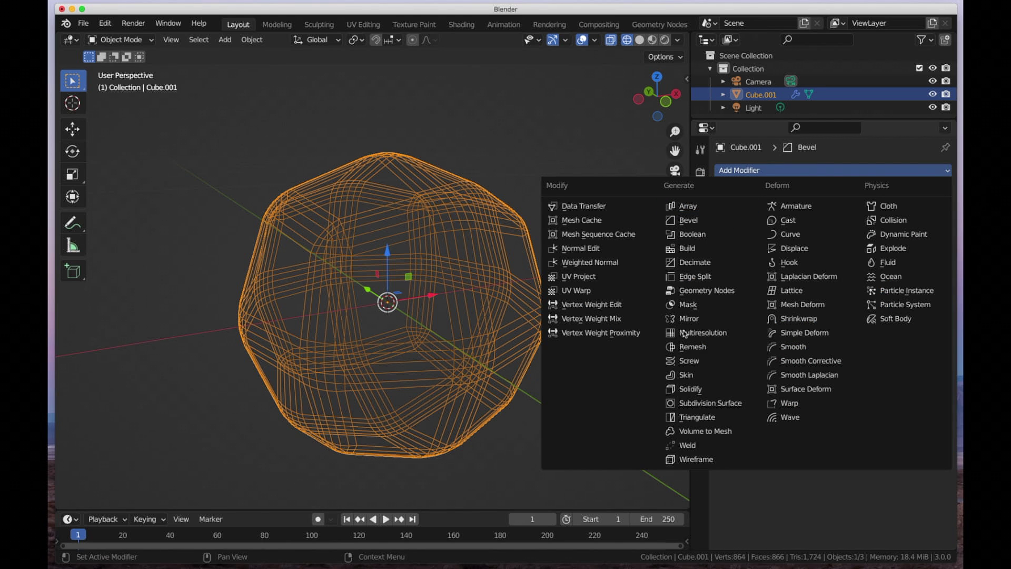
left_click(684, 347)
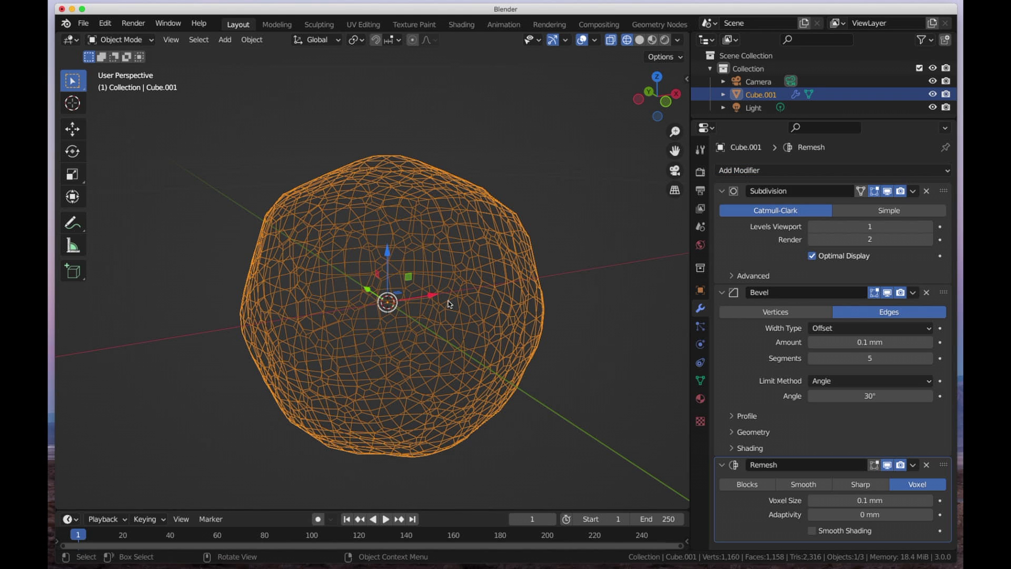
mouse_move(442, 257)
middle_mouse_down()
mouse_move(421, 287)
mouse_move(426, 258)
middle_mouse_up()
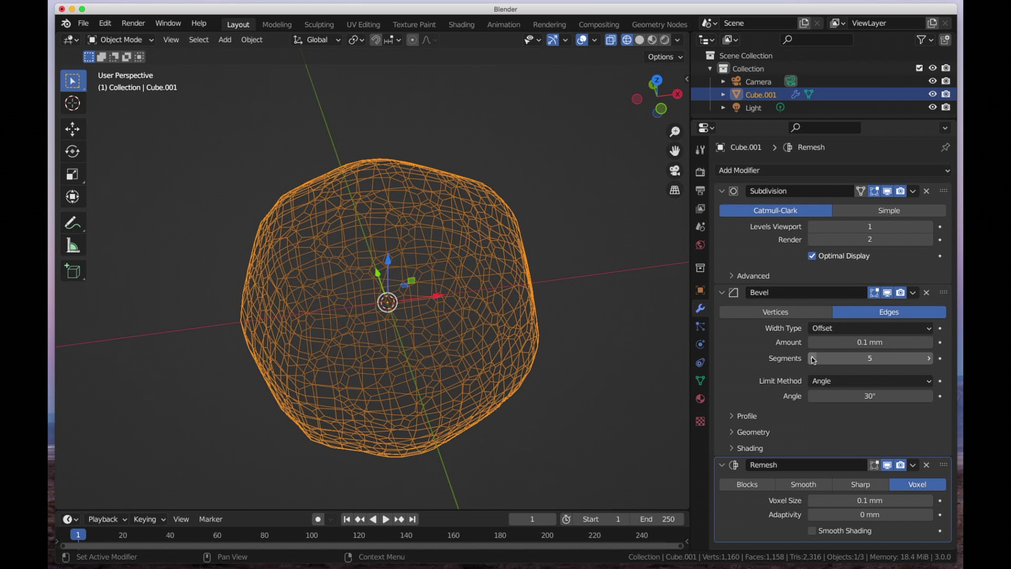
left_click(870, 485)
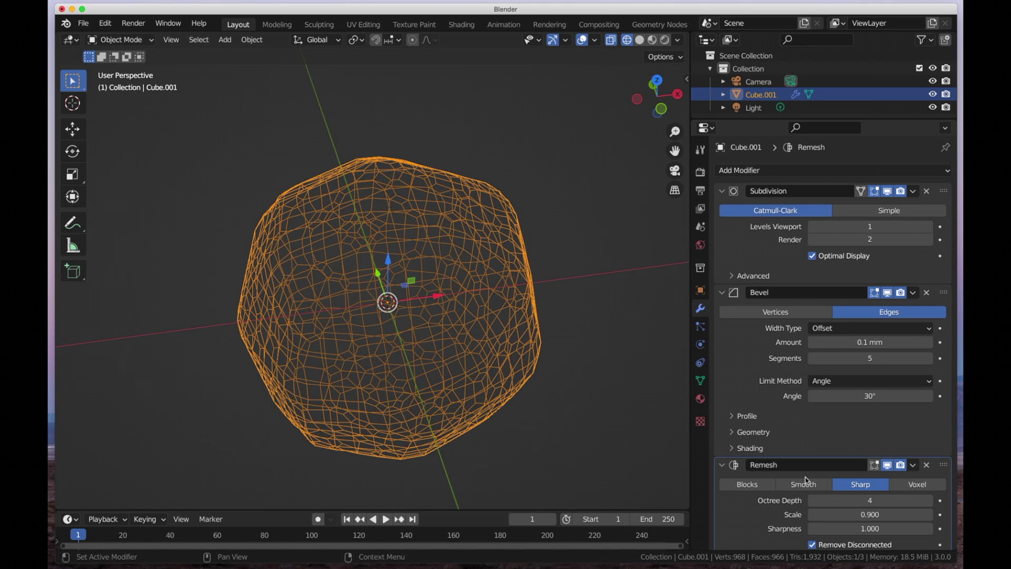
left_click(803, 483)
left_click(747, 483)
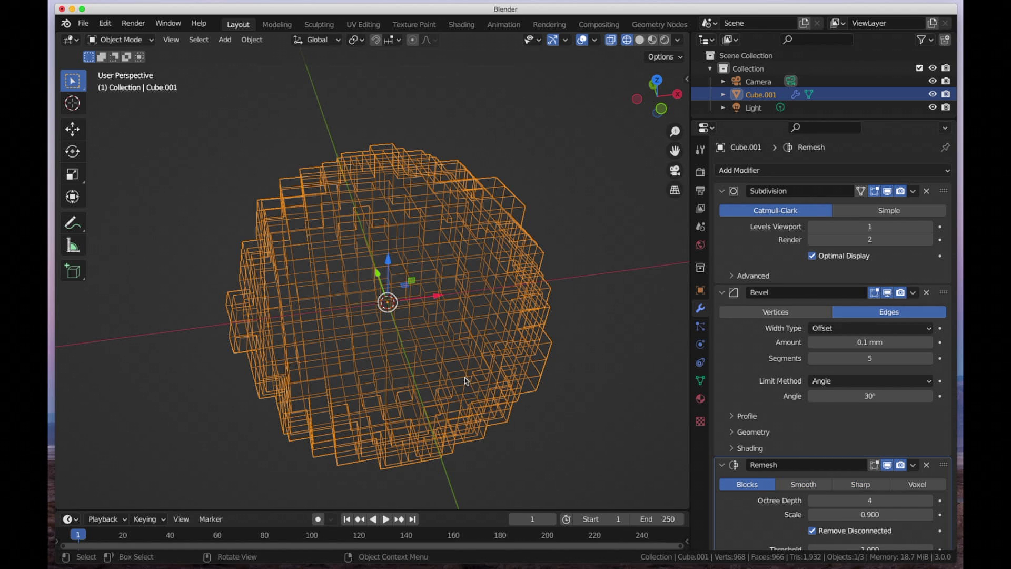
left_click(864, 485)
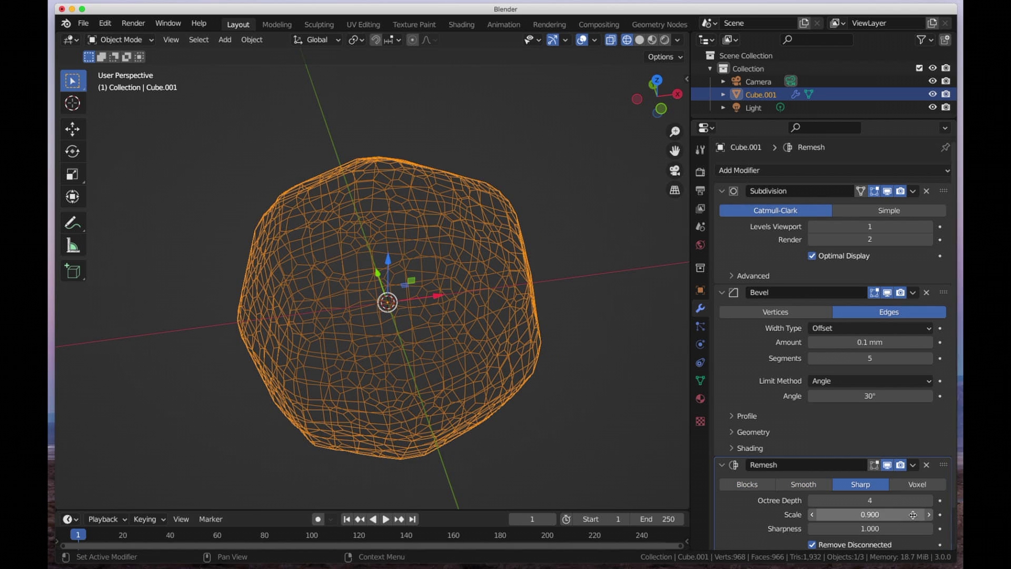
left_click(930, 501)
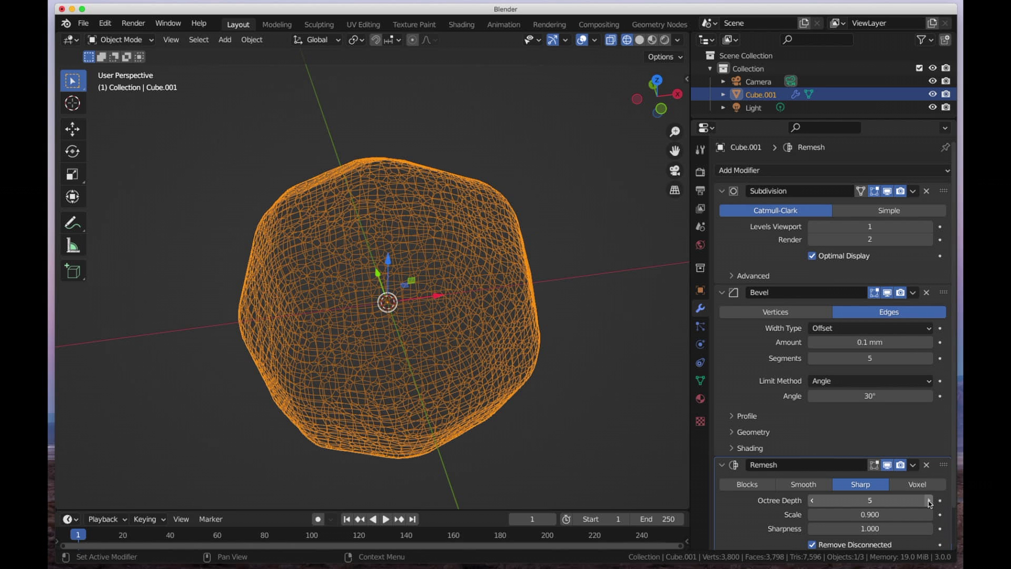
middle_click_drag(356, 316, 433, 314)
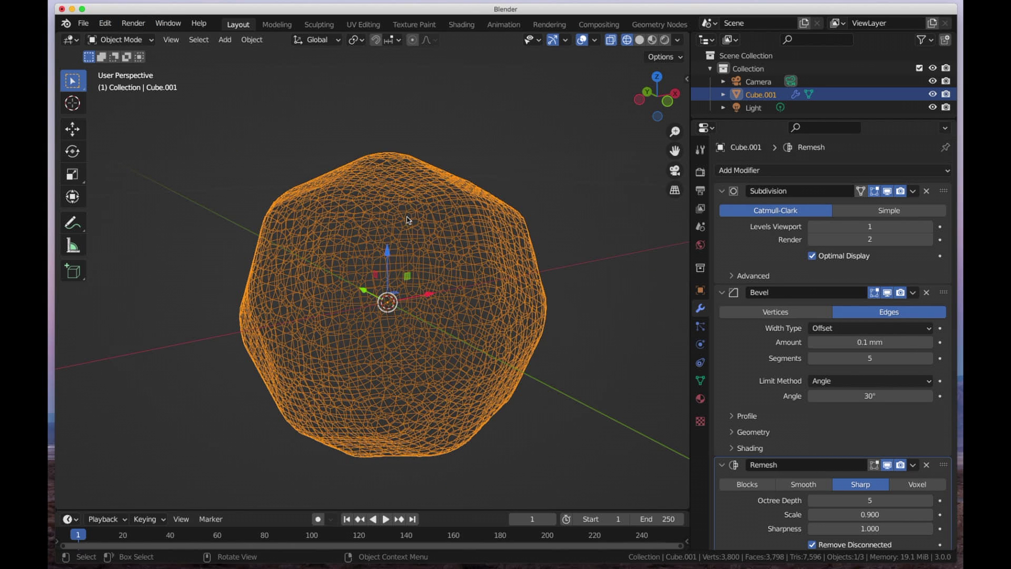
Reduce the Bevel segments to 4, checking in solid shading before returning to wireframe.
left_click(643, 46)
middle_click_drag(359, 387, 382, 355)
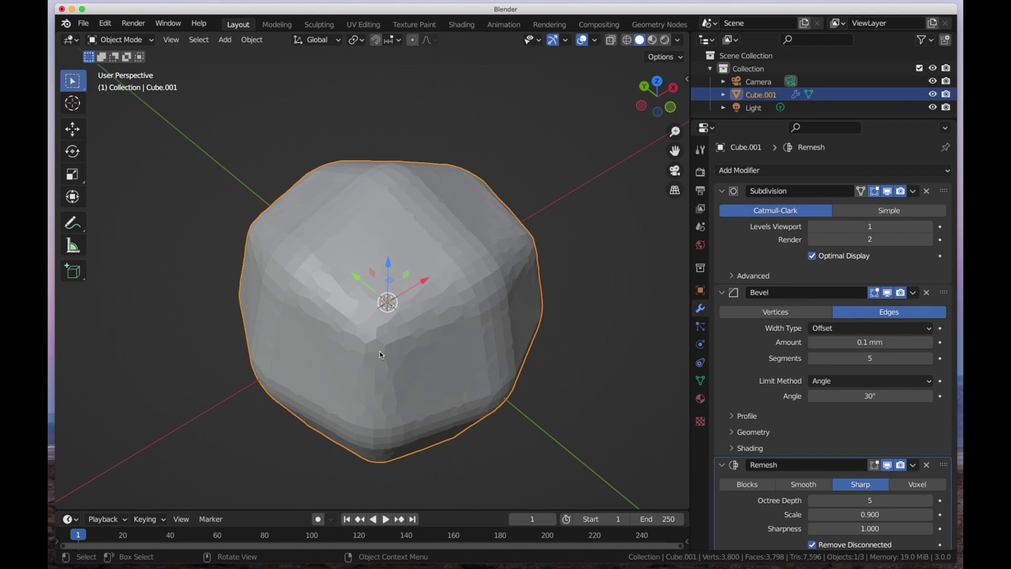
left_click(935, 364)
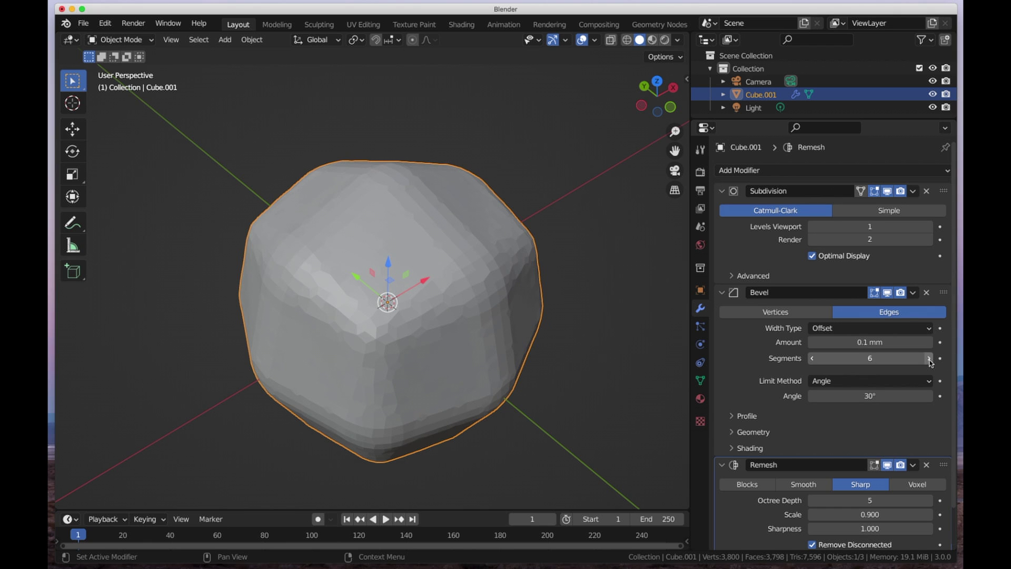
left_click(816, 359)
left_click(816, 359)
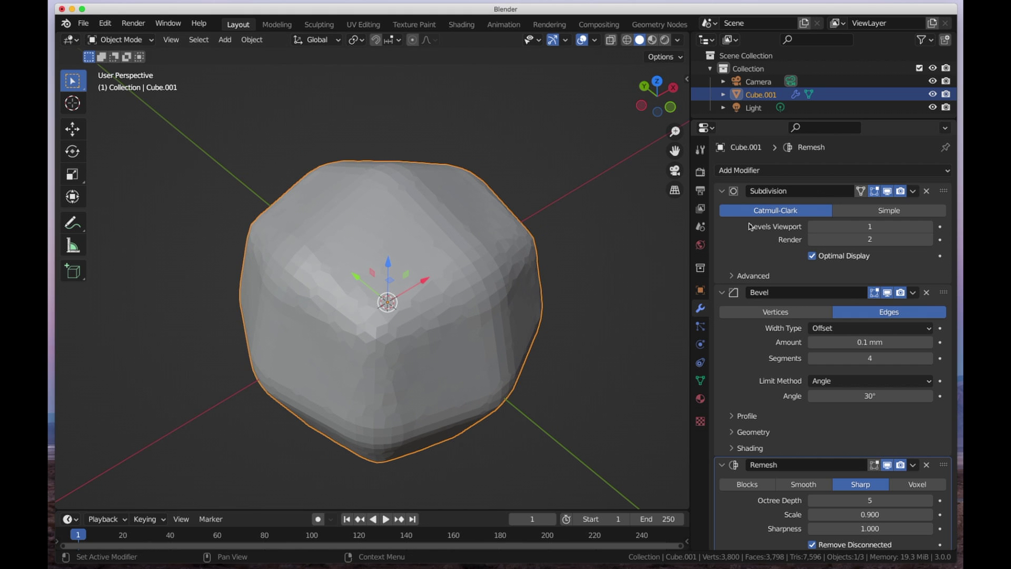
left_click(627, 39)
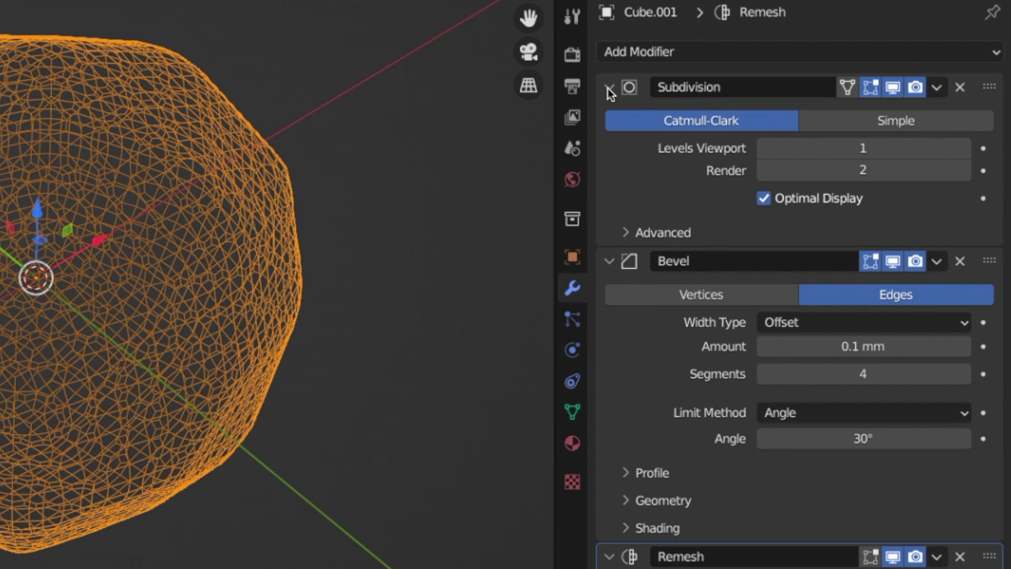
Collapse the Subdivision, Bevel and Remesh panels down to their headers.
left_click(610, 88)
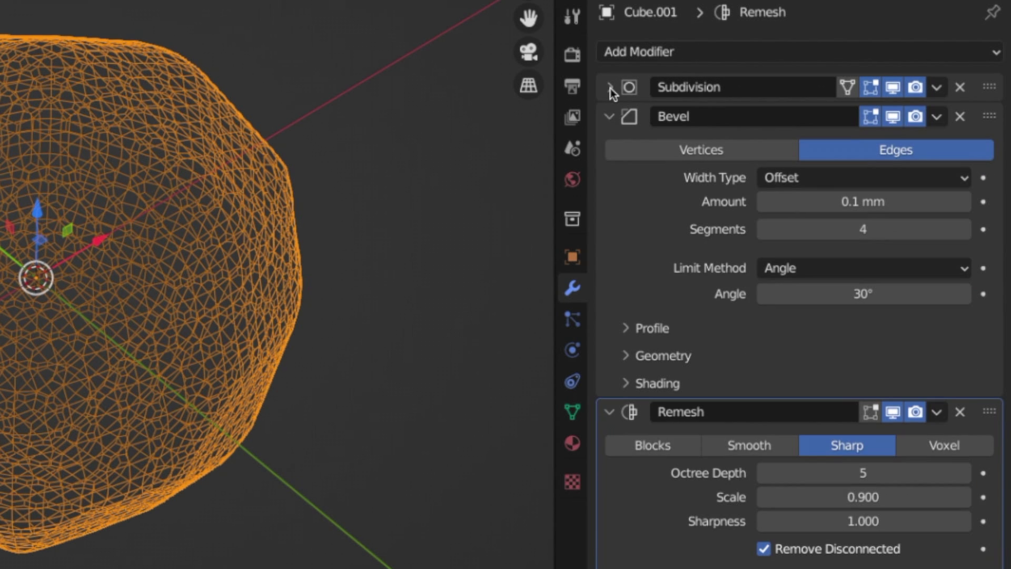
left_click(611, 119)
left_click(611, 147)
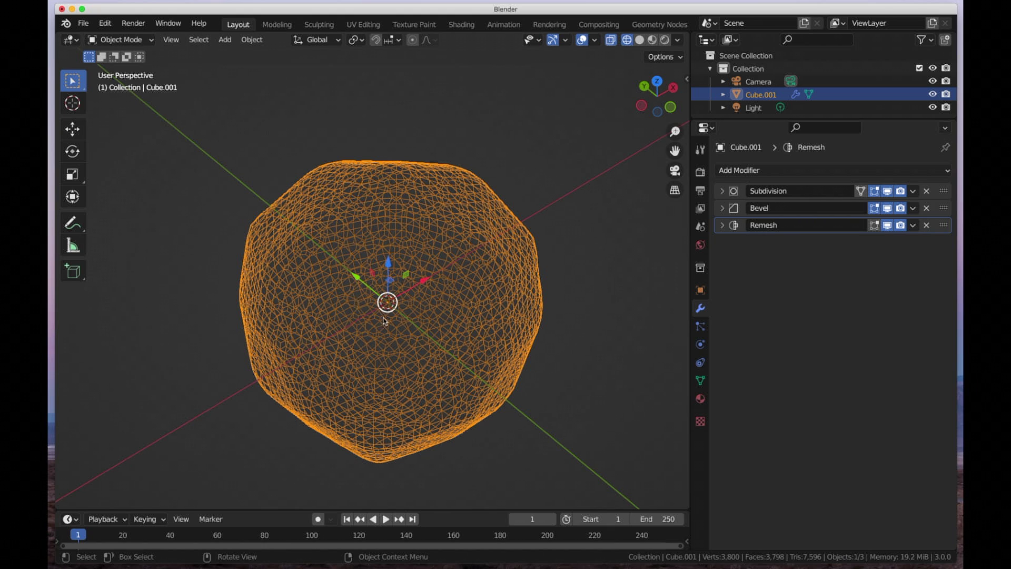
middle_click_drag(353, 295, 405, 297)
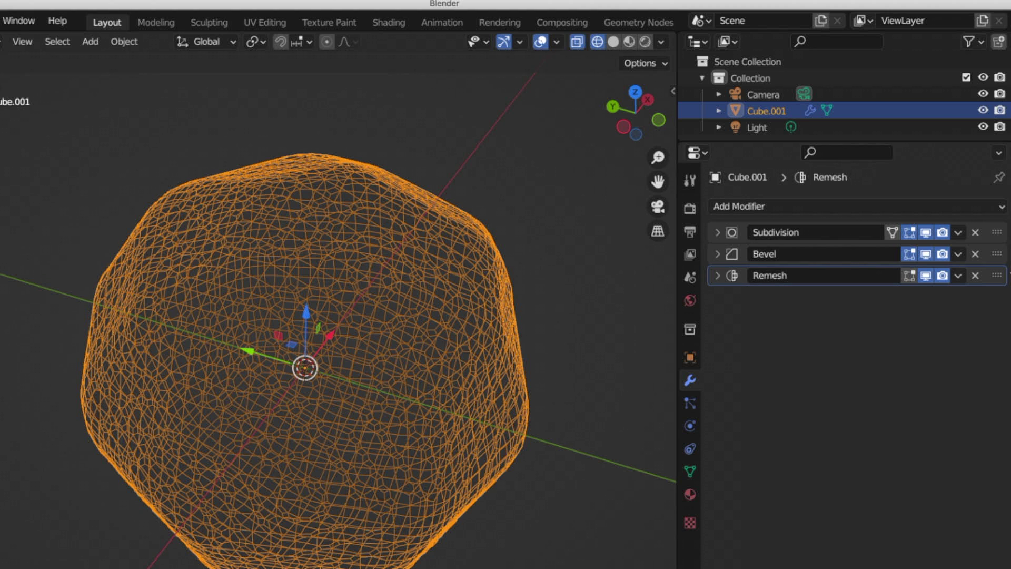
Try Remesh above Bevel and then at the top of the stack, comparing shapes.
left_click_drag(999, 279, 998, 255)
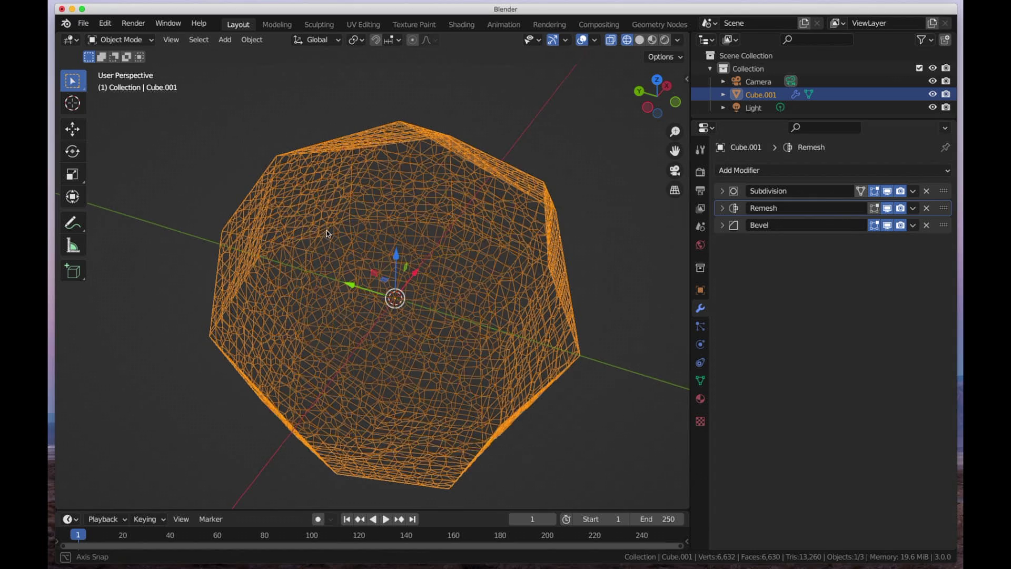
mouse_move(326, 234)
middle_mouse_down()
mouse_move(456, 246)
mouse_move(334, 280)
middle_mouse_up()
left_click(639, 40)
mouse_move(944, 213)
left_mouse_down()
mouse_move(945, 239)
mouse_move(944, 209)
left_mouse_up()
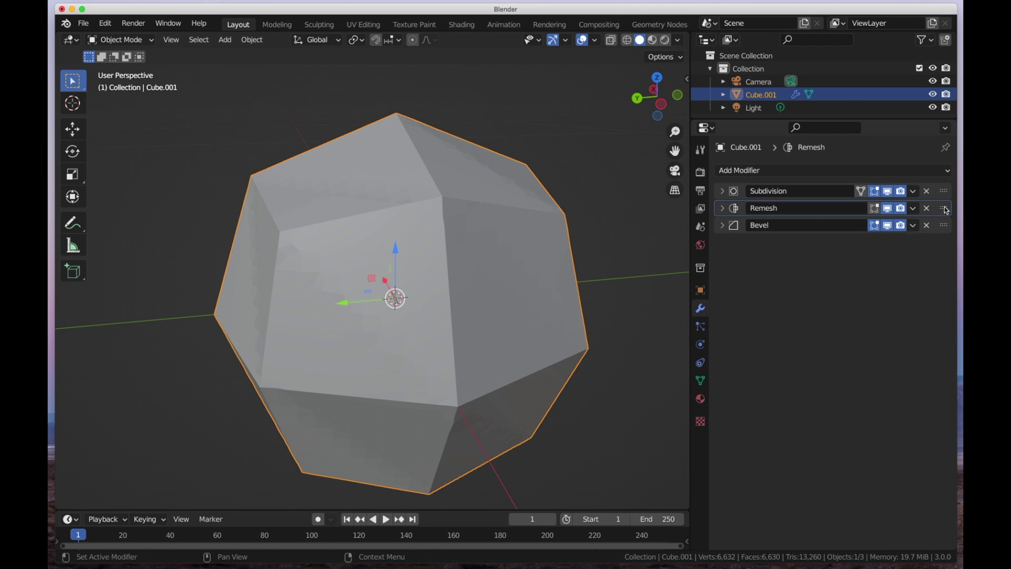
left_click_drag(946, 210, 946, 190)
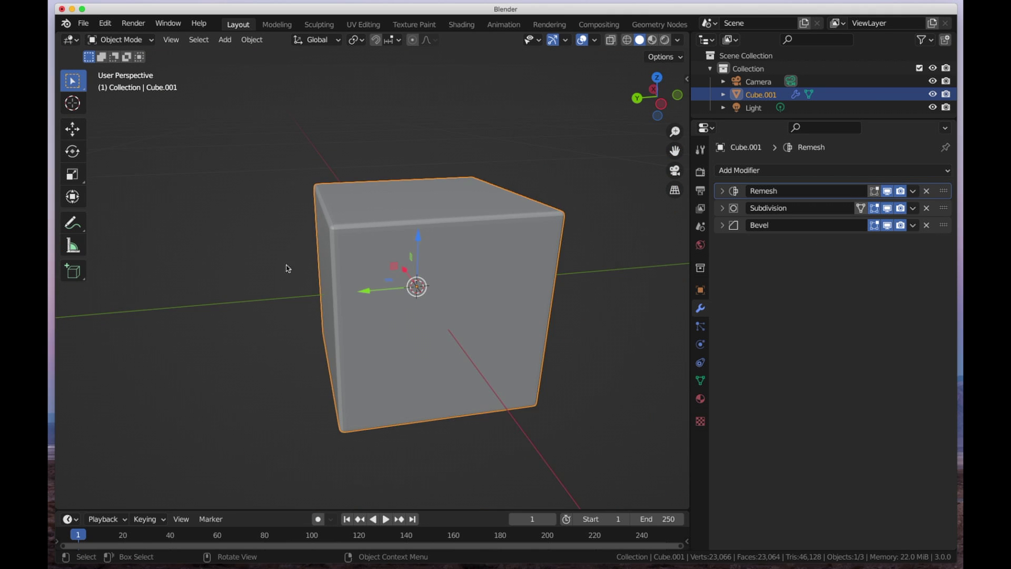
middle_click_drag(288, 269, 569, 293)
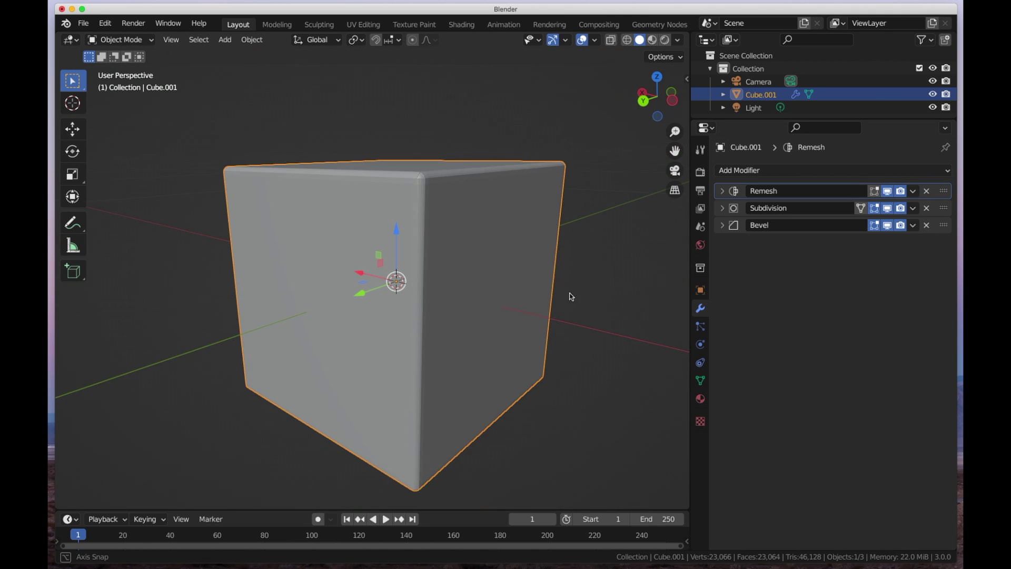
left_click(627, 39)
mouse_move(430, 158)
middle_mouse_down()
mouse_move(457, 243)
mouse_move(416, 264)
mouse_move(392, 294)
middle_mouse_up()
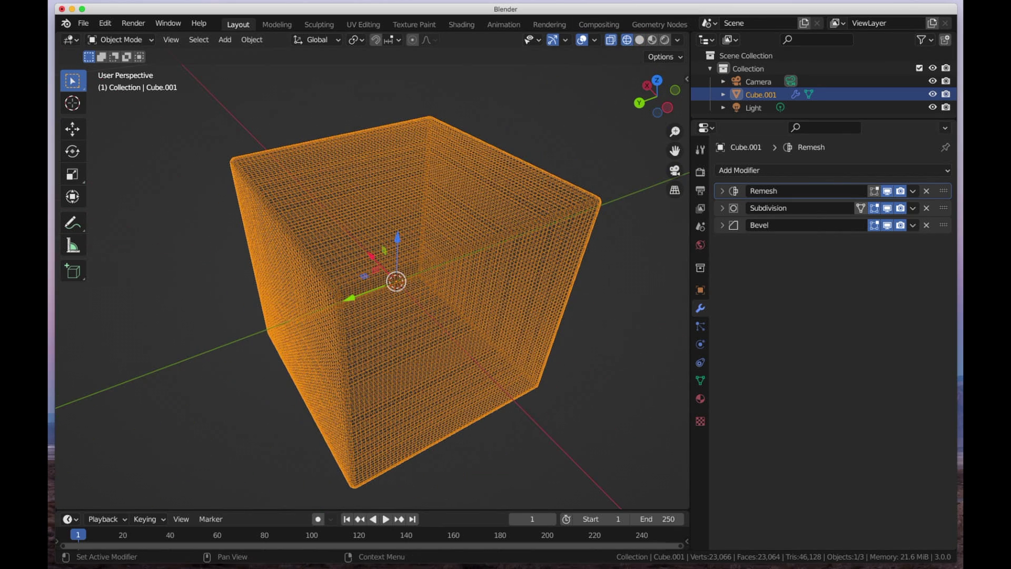
Try Subdivision and then Bevel on top, ending with Subdivision, Bevel, Remesh order.
left_click_drag(946, 209, 945, 190)
middle_click_drag(399, 212, 337, 287)
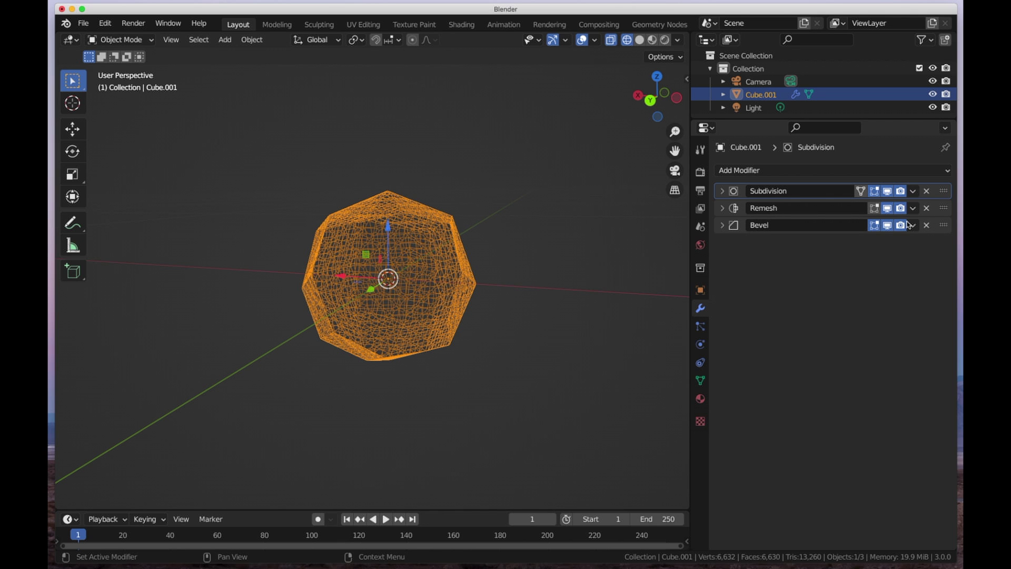
left_click_drag(946, 228, 944, 191)
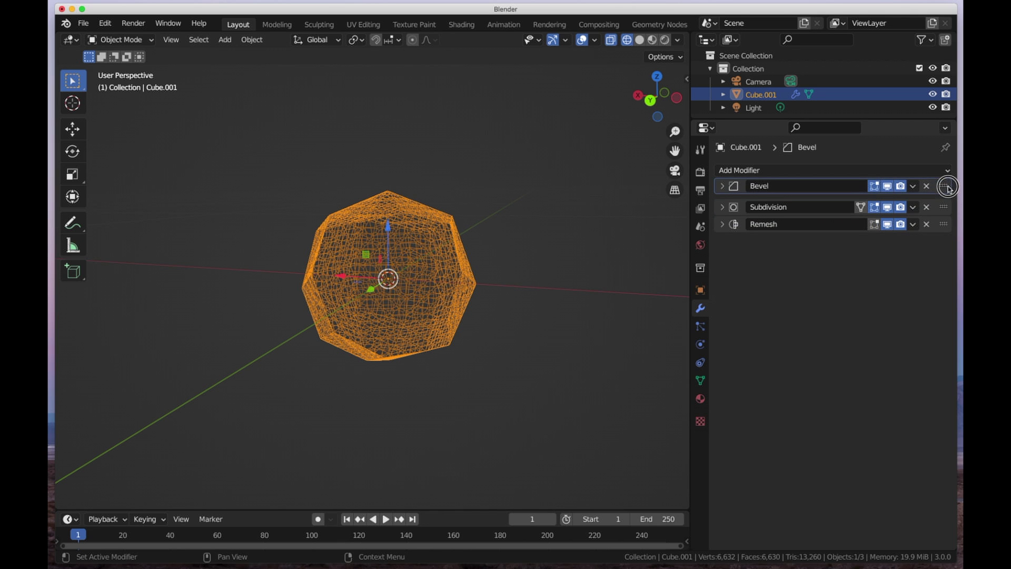
middle_click_drag(301, 131, 466, 135)
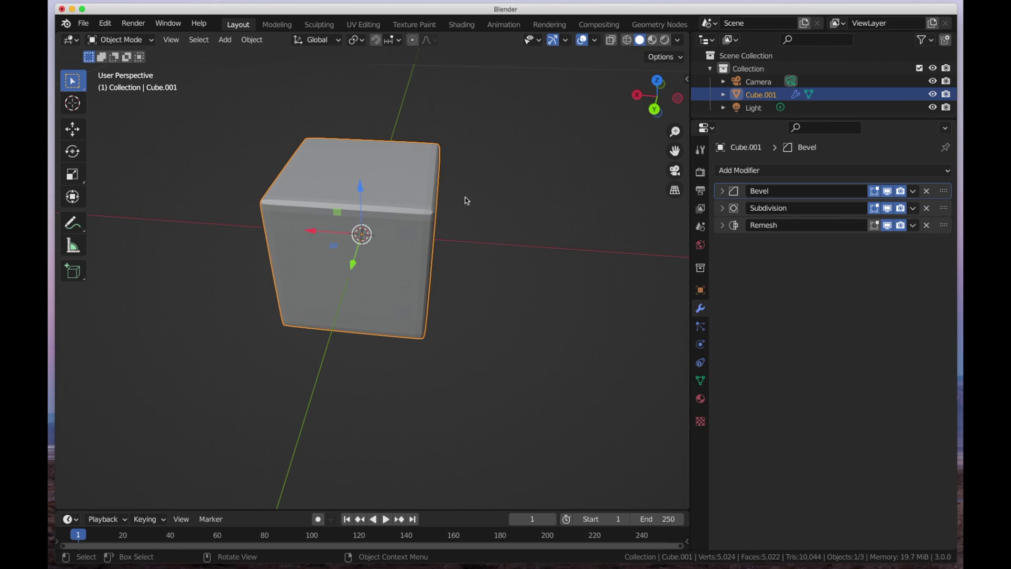
middle_click_drag(466, 201, 384, 232)
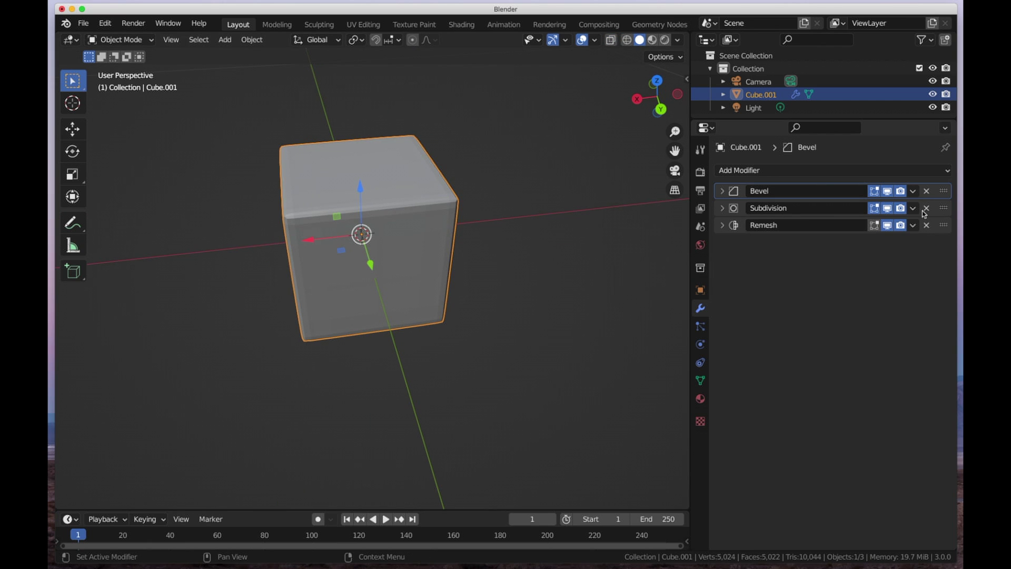
left_click_drag(944, 192, 943, 210)
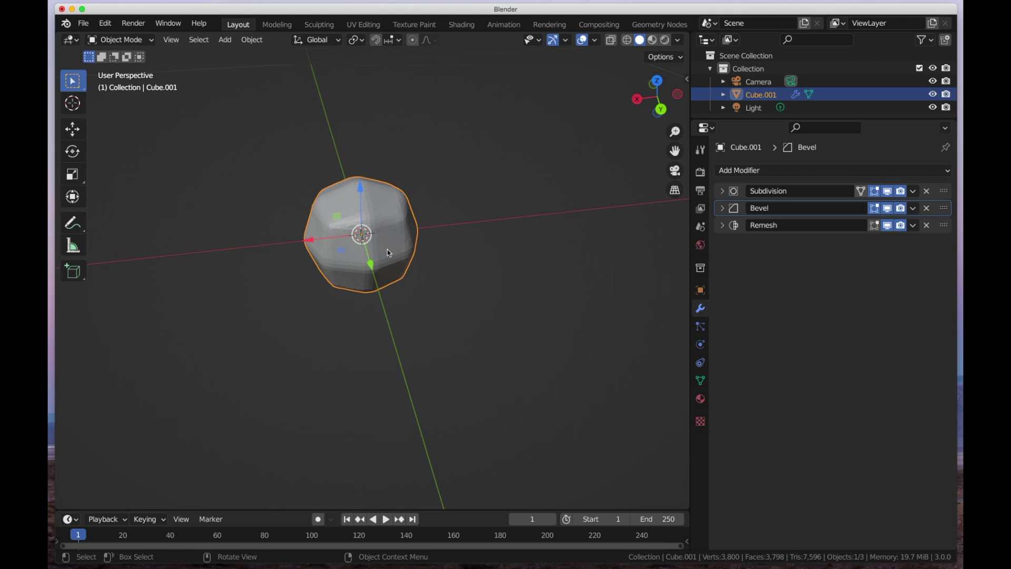
Apply the Subdivision, Bevel and Remesh modifiers in turn from their dropdown menus.
scroll(310, 160, "up", 5)
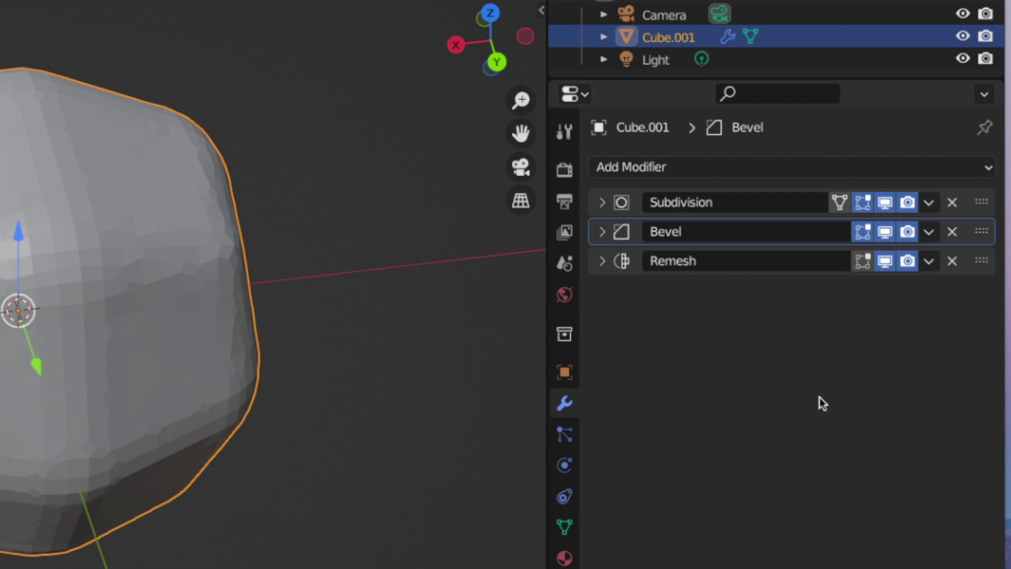
left_click(930, 203)
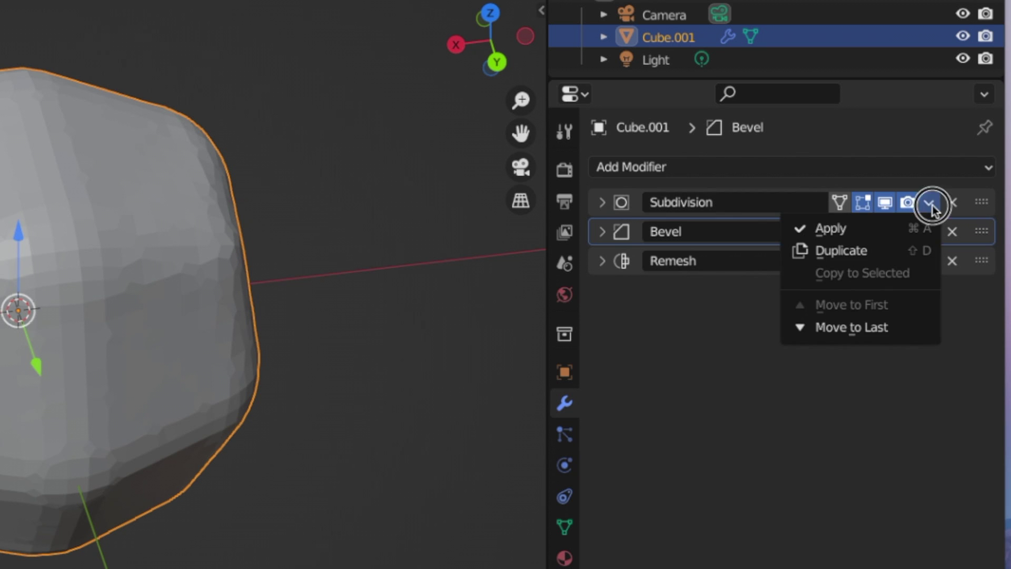
left_click(861, 236)
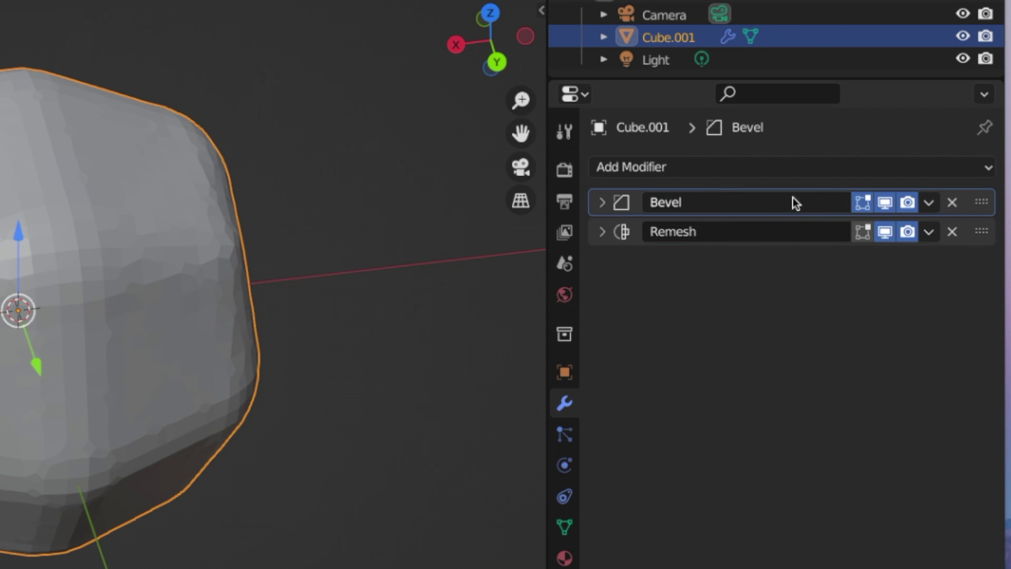
left_click(929, 203)
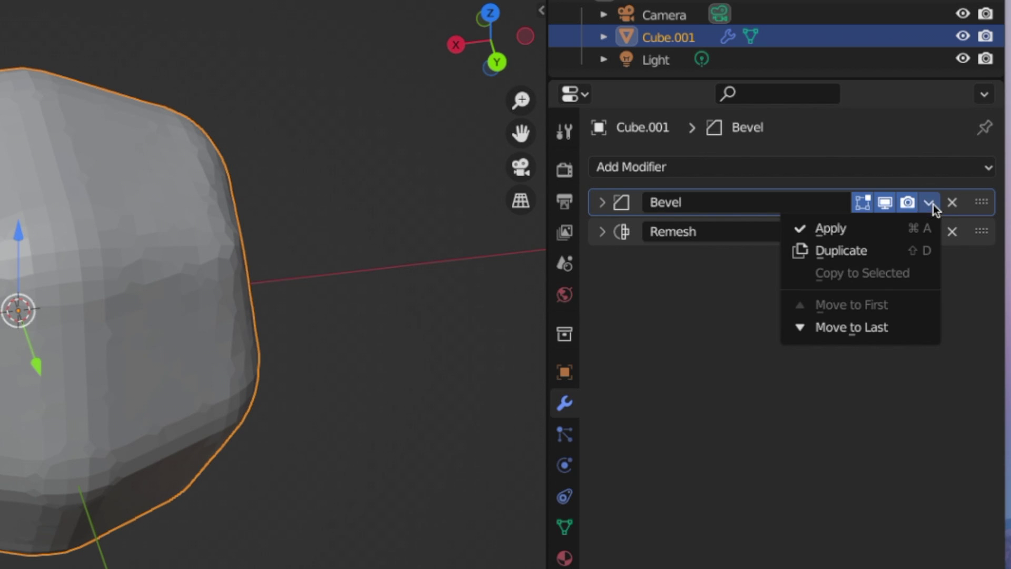
left_click(861, 230)
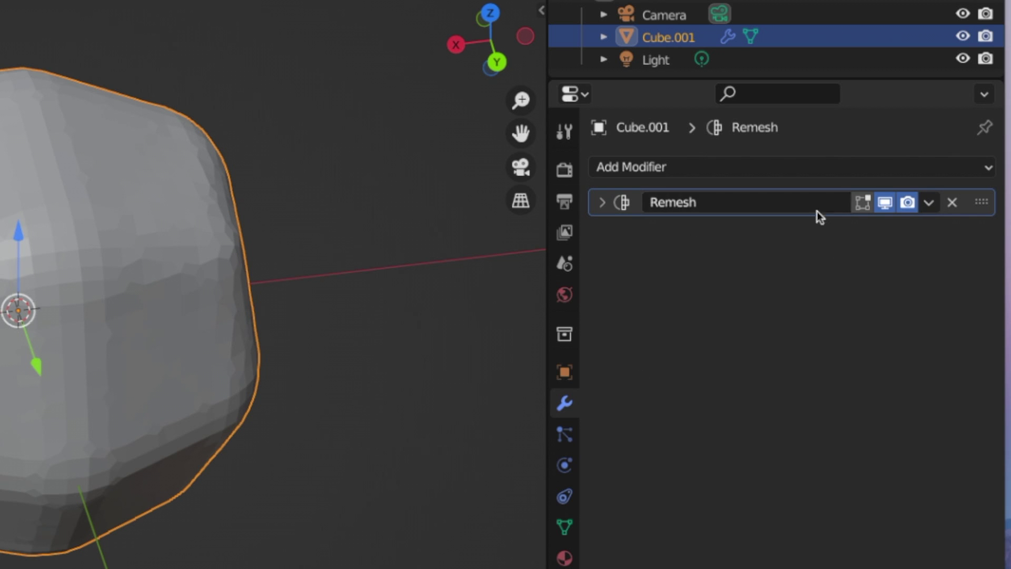
left_click(929, 203)
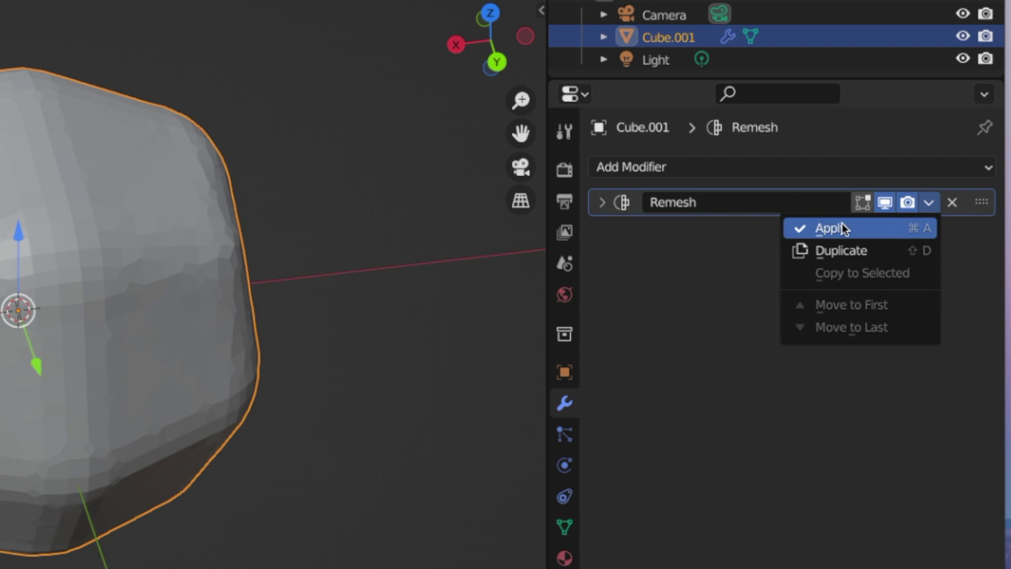
left_click(841, 228)
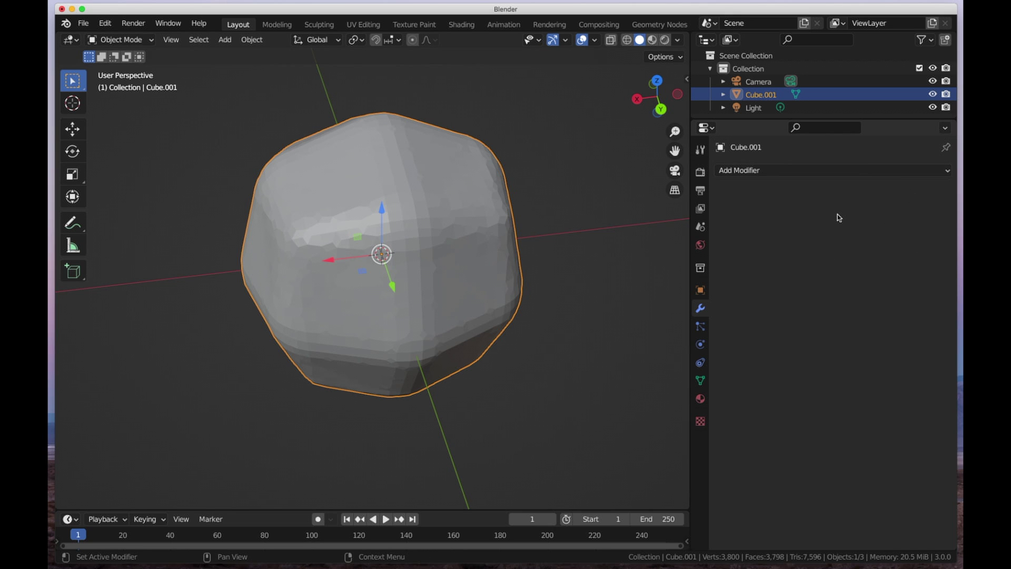
Undo with Cmd+Z to bring back the three live modifiers.
key("super+z")
key("super+z")
key("super+z")
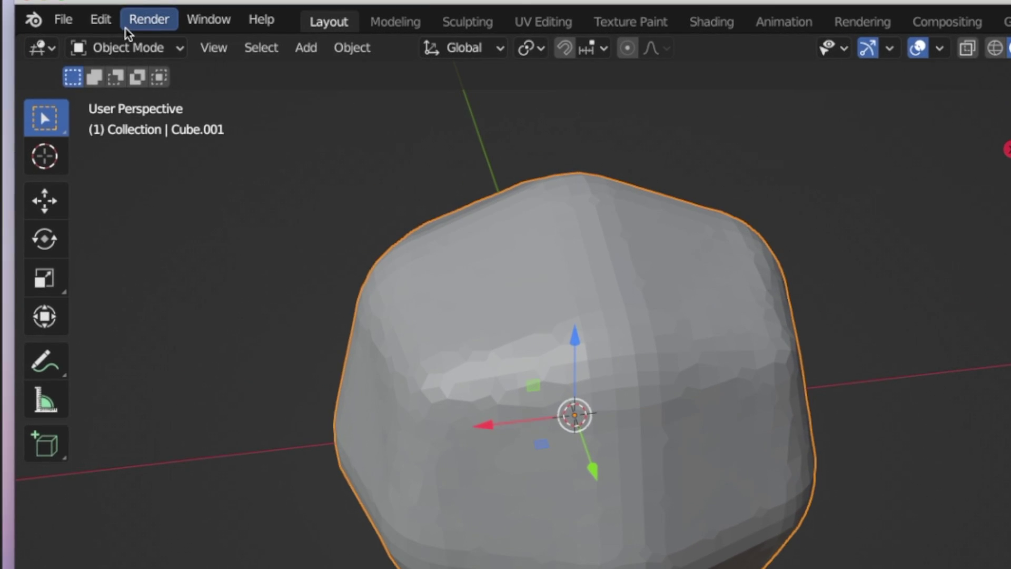
Open Blender Preferences and clear the add-on search field.
left_click(108, 27)
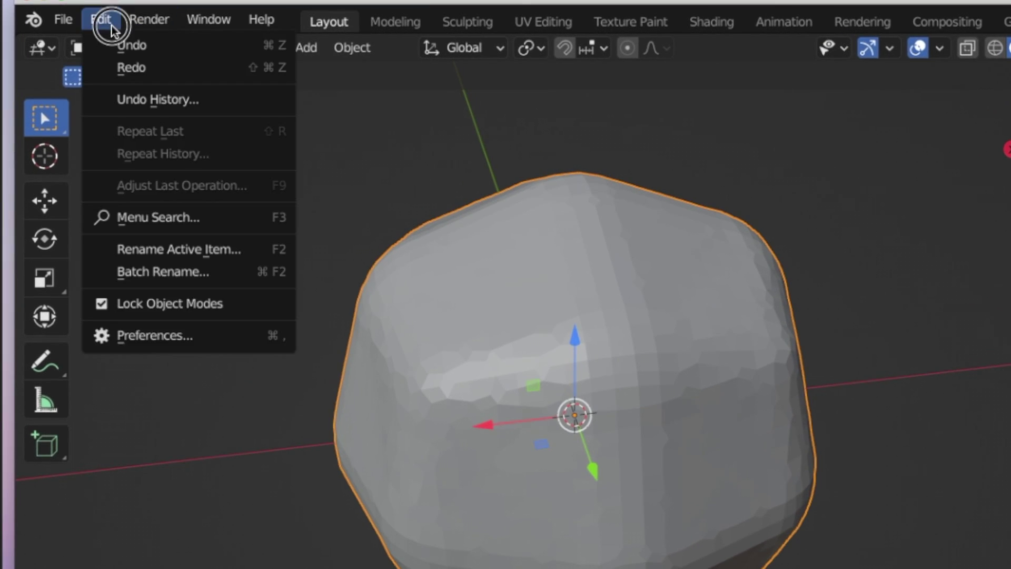
left_click(141, 337)
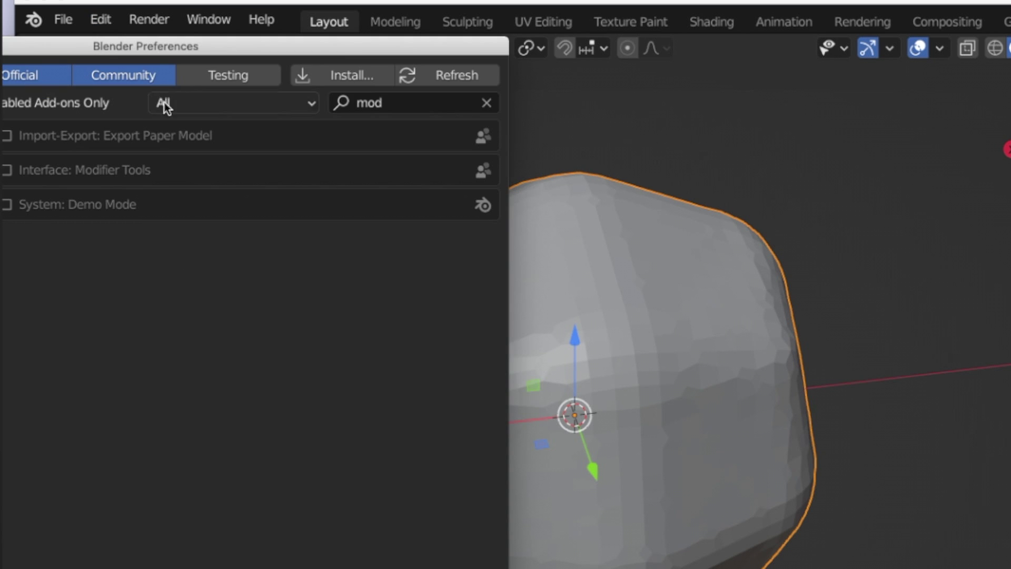
left_click_drag(156, 48, 598, 126)
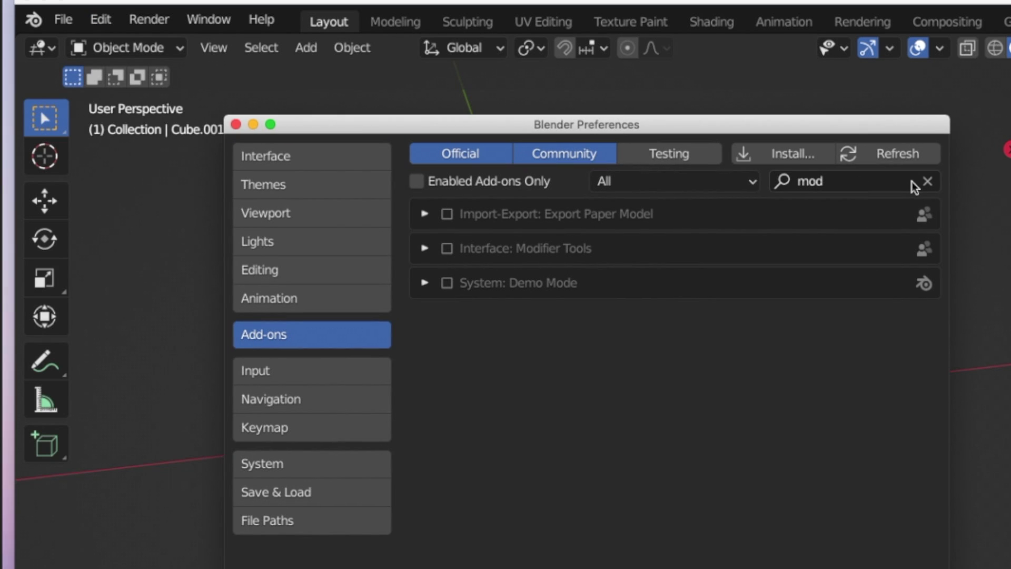
left_click(928, 182)
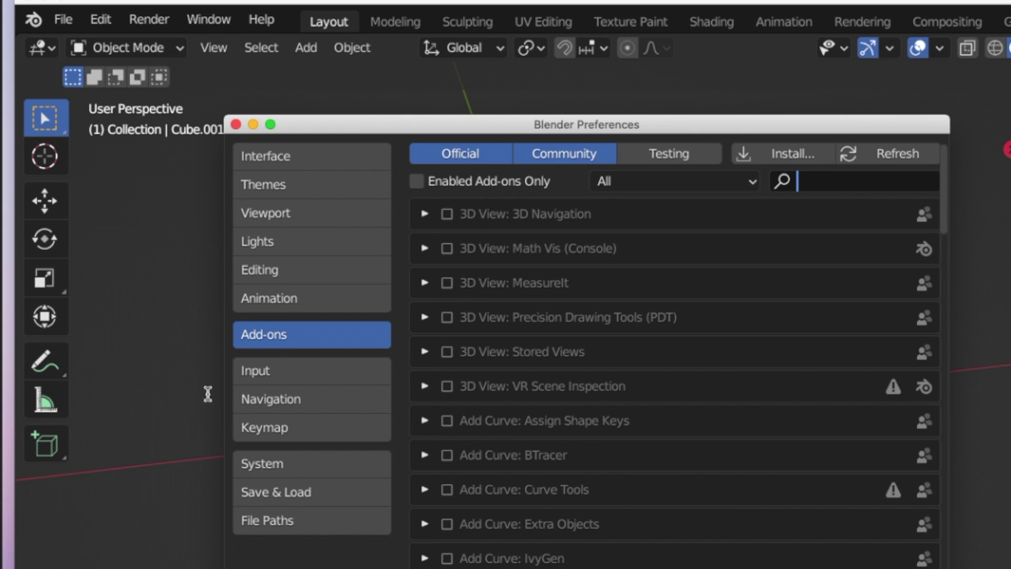
left_click(270, 333)
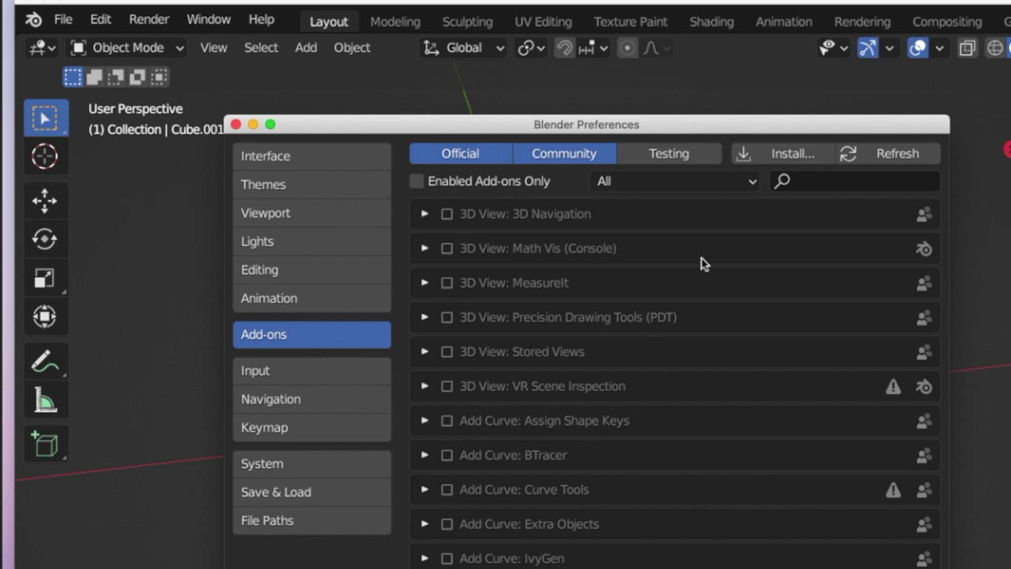
Search 'mod', enable Interface: Modifier Tools, and save the preferences.
left_click(809, 182)
type("mod")
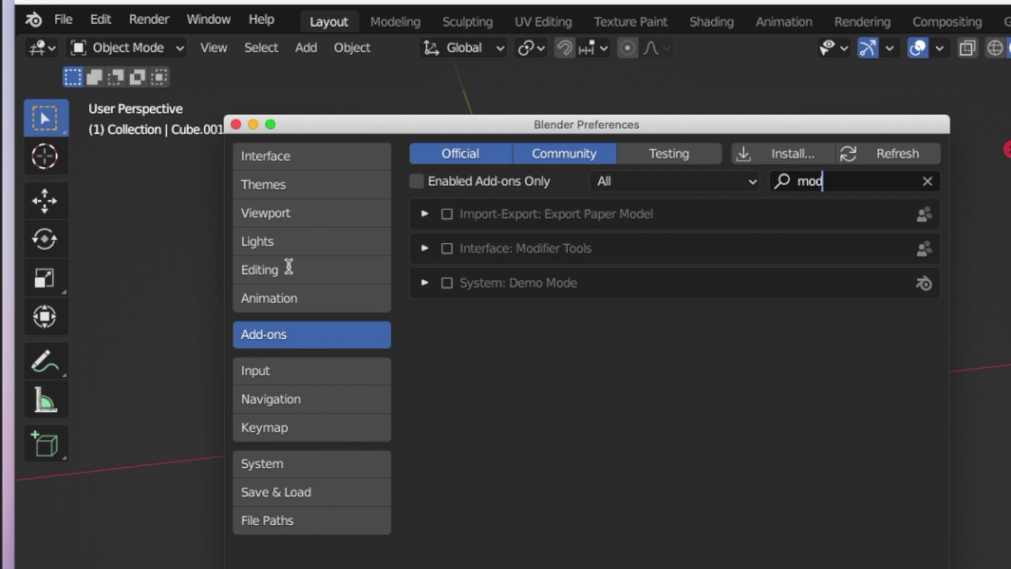
left_click(424, 248)
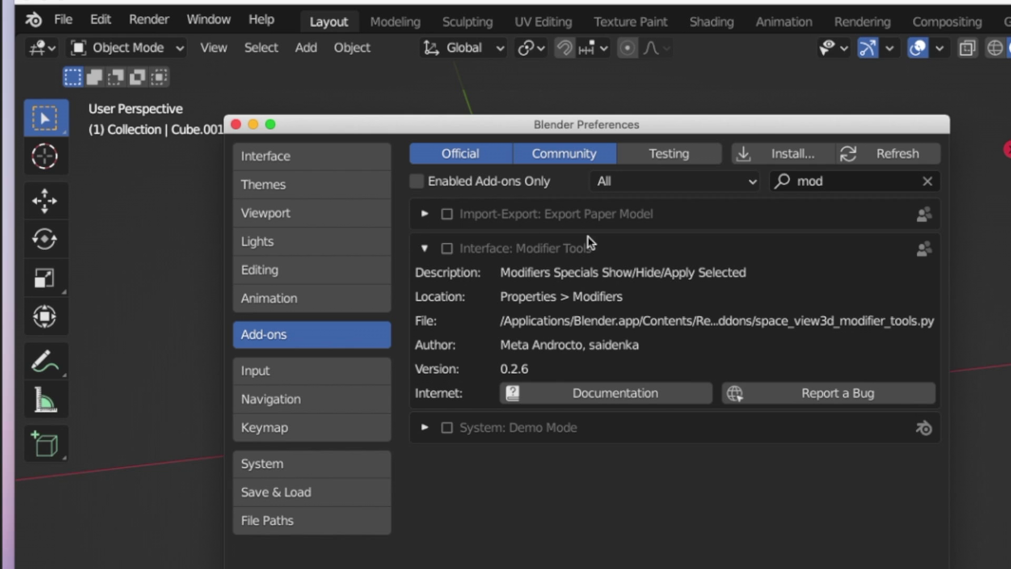
left_click(447, 248)
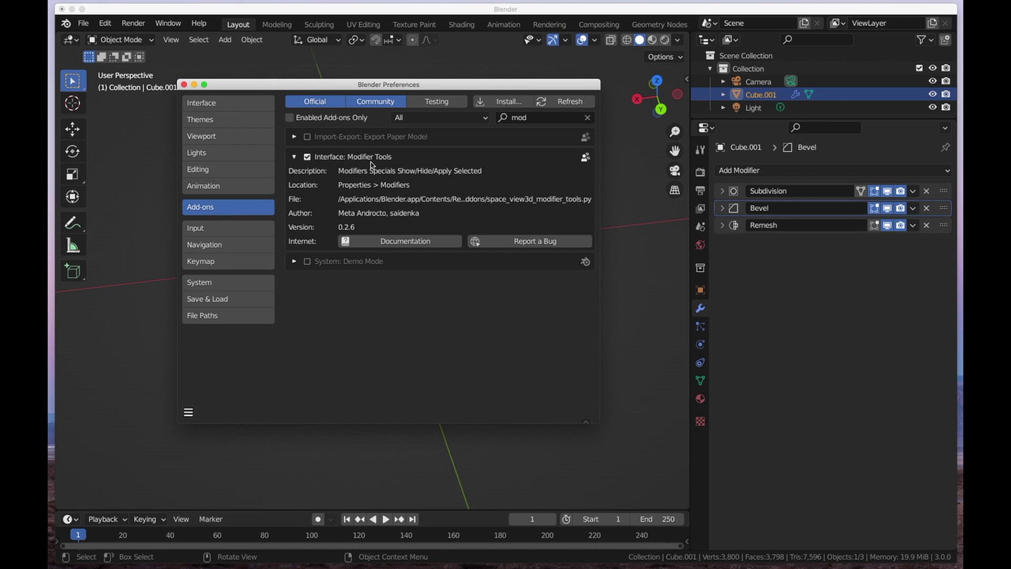
left_click(189, 412)
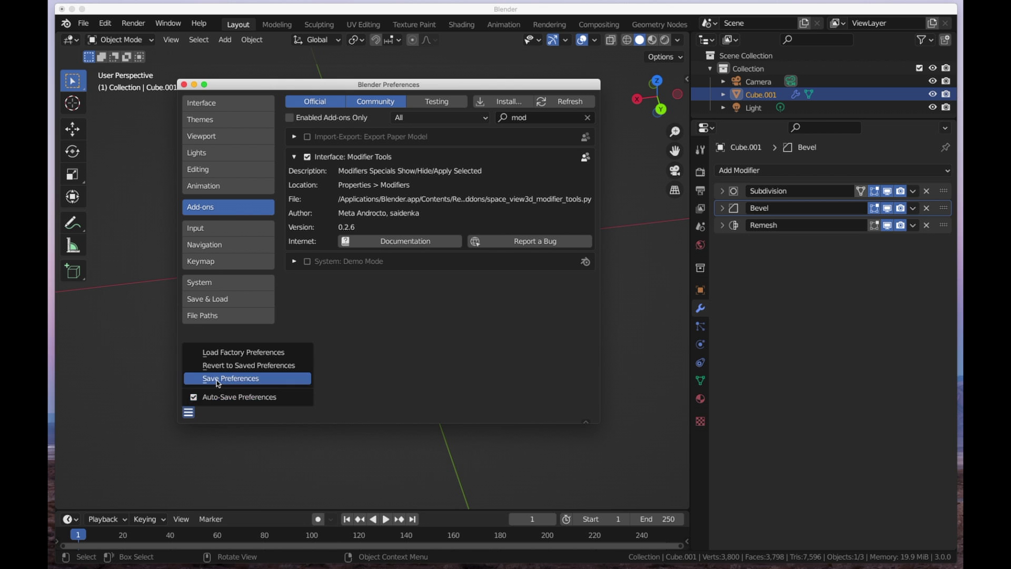
left_click(218, 380)
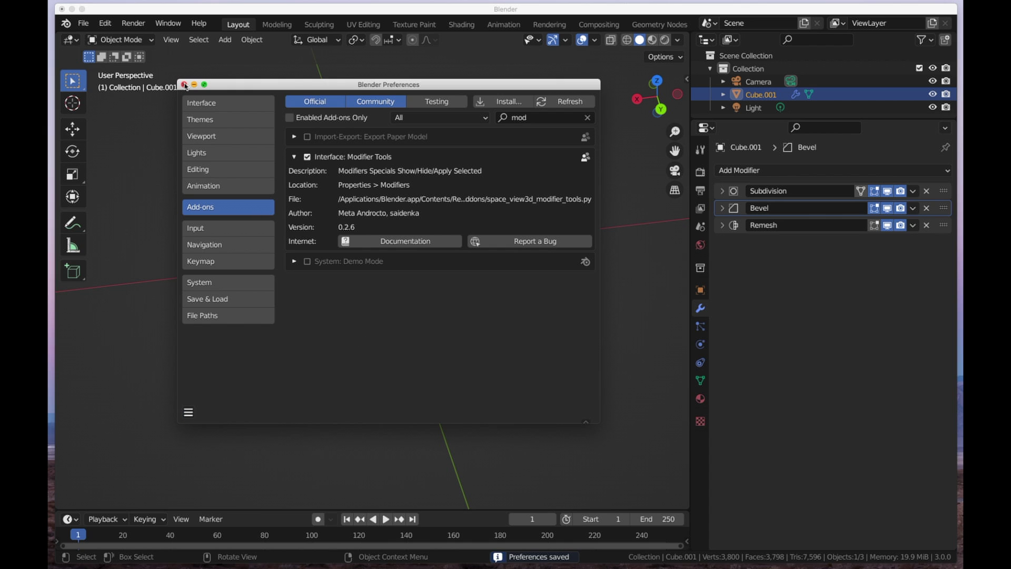
left_click(184, 85)
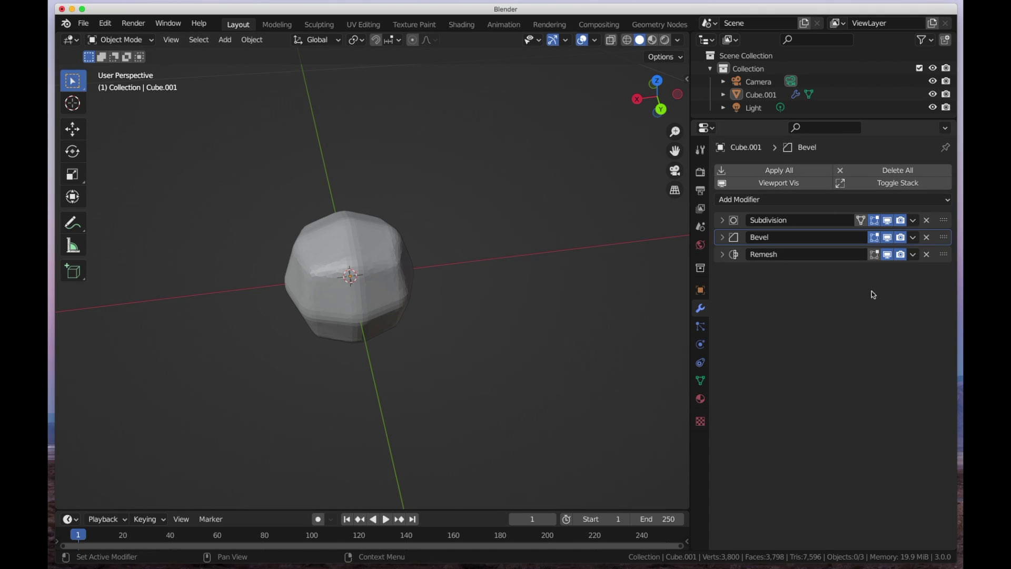
Hide all modifiers to inspect the plain cube, then show them all again.
left_click(786, 187)
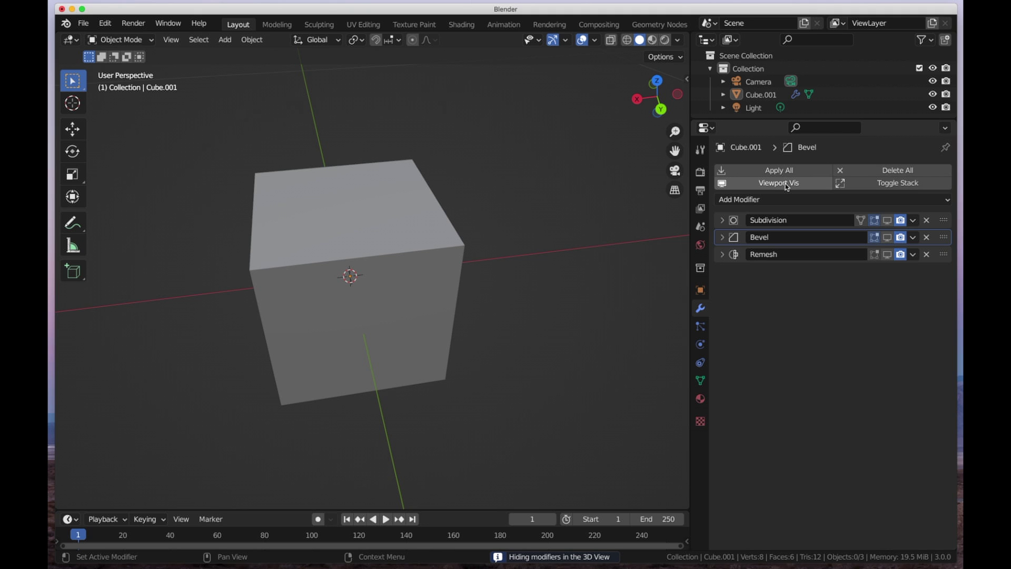
mouse_move(324, 283)
middle_mouse_down()
mouse_move(377, 250)
mouse_move(350, 270)
mouse_move(330, 267)
middle_mouse_up()
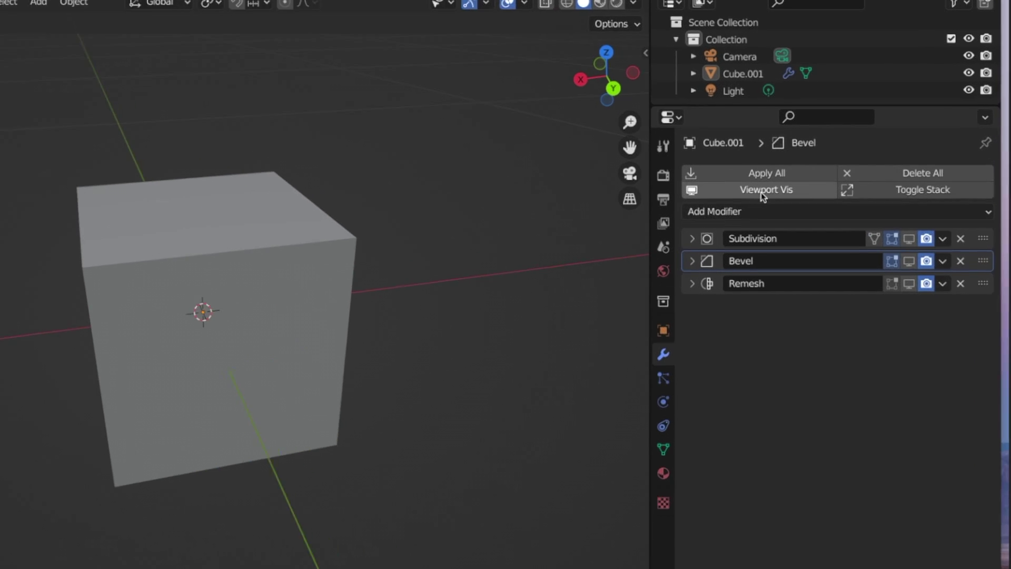
left_click(761, 192)
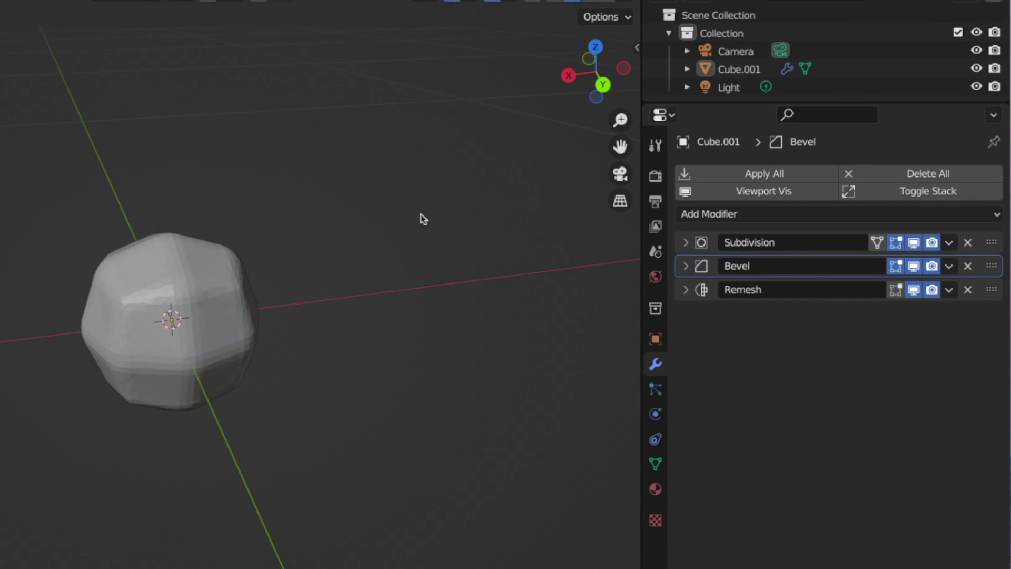
scroll(100, 290, "up", 2)
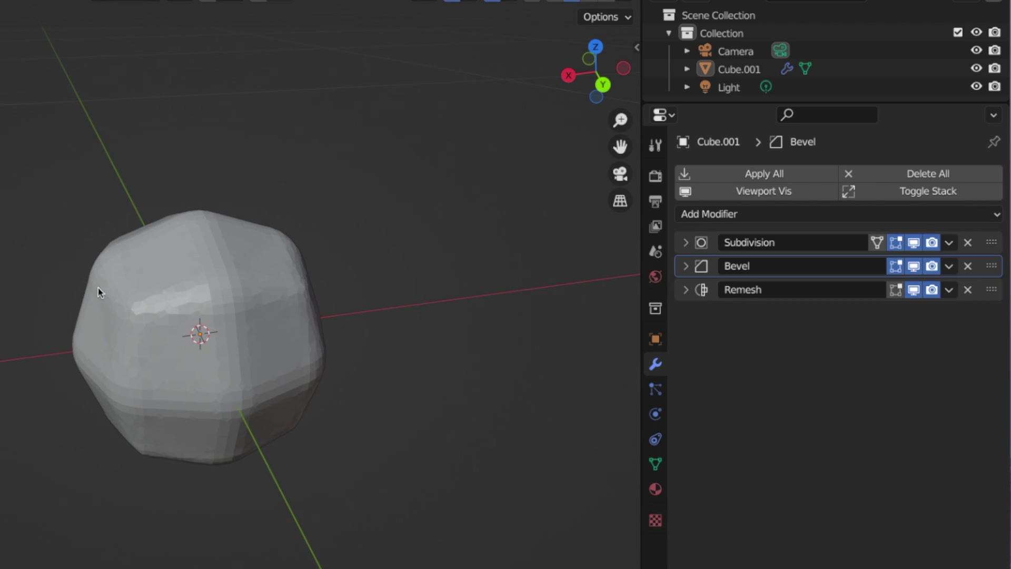
Toggle the Subdivision, Bevel and Remesh viewport display off and back on, one by one.
left_click(918, 244)
left_click(918, 244)
left_click(912, 267)
left_click(913, 267)
left_click(915, 290)
left_click(915, 290)
Enable Subdivision's On Cage display and put Cube.001 into Edit Mode.
left_click(896, 267)
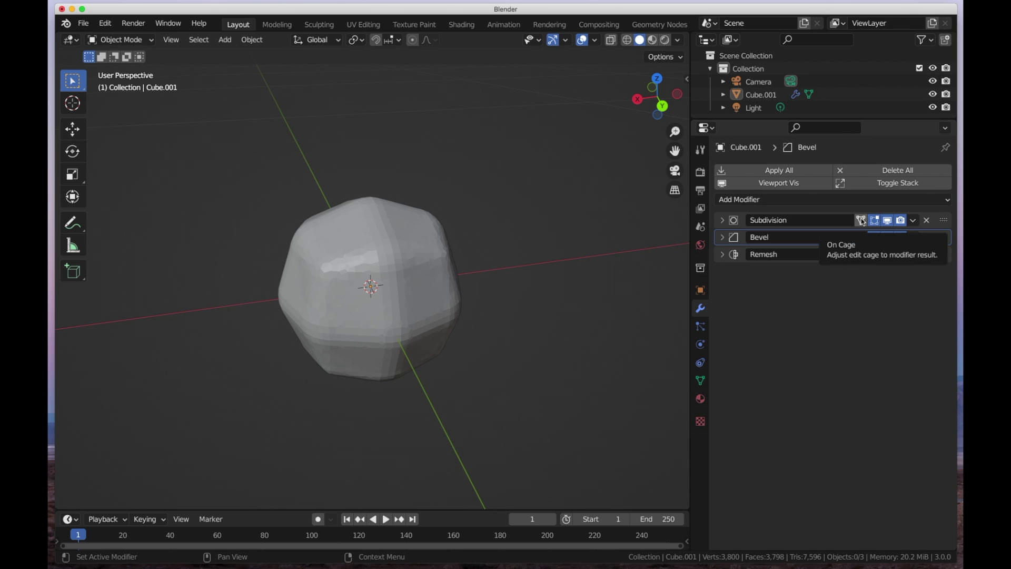
left_click(862, 220)
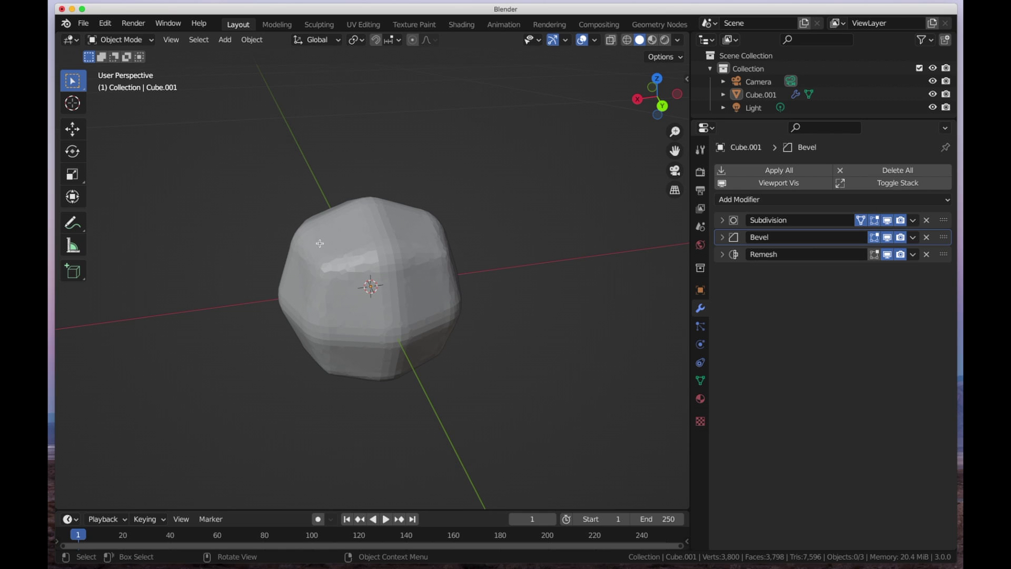
key("Tab")
middle_click_drag(319, 243, 239, 225)
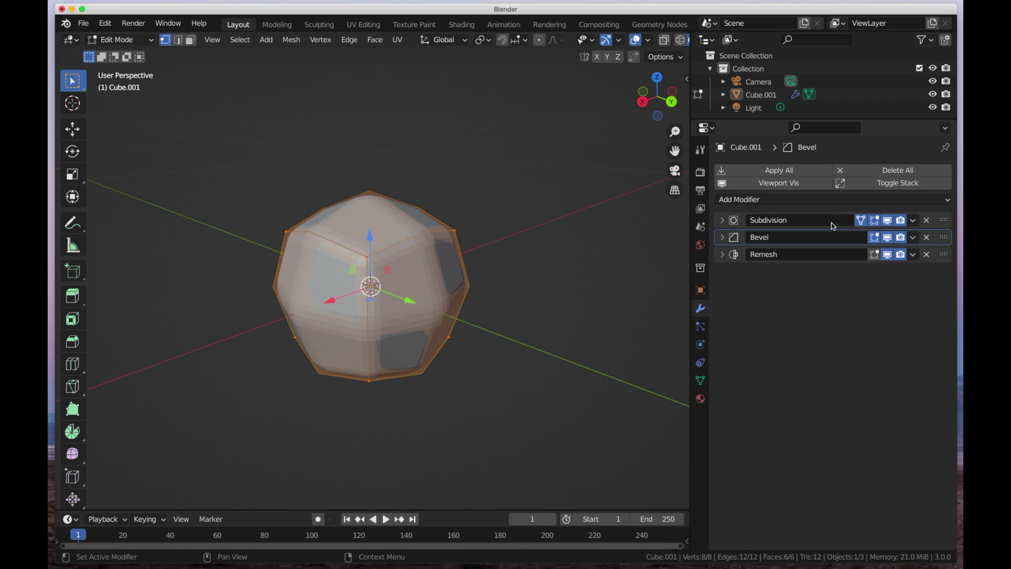
Return Cube.001 to Object Mode and review the modifier panels, leaving Subdivision, Bevel and Remesh collapsed.
key("Tab")
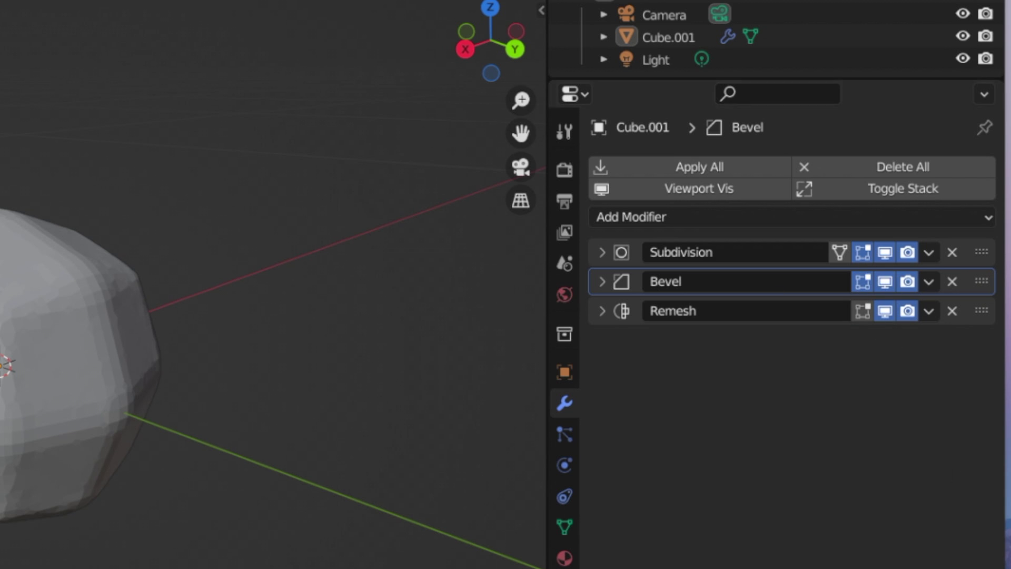
left_click(927, 193)
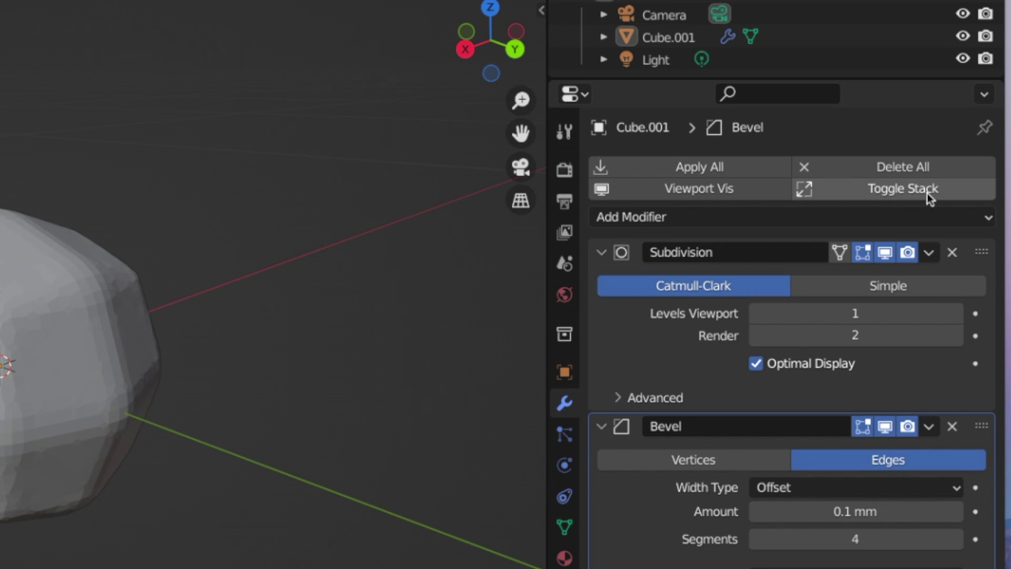
left_click(927, 192)
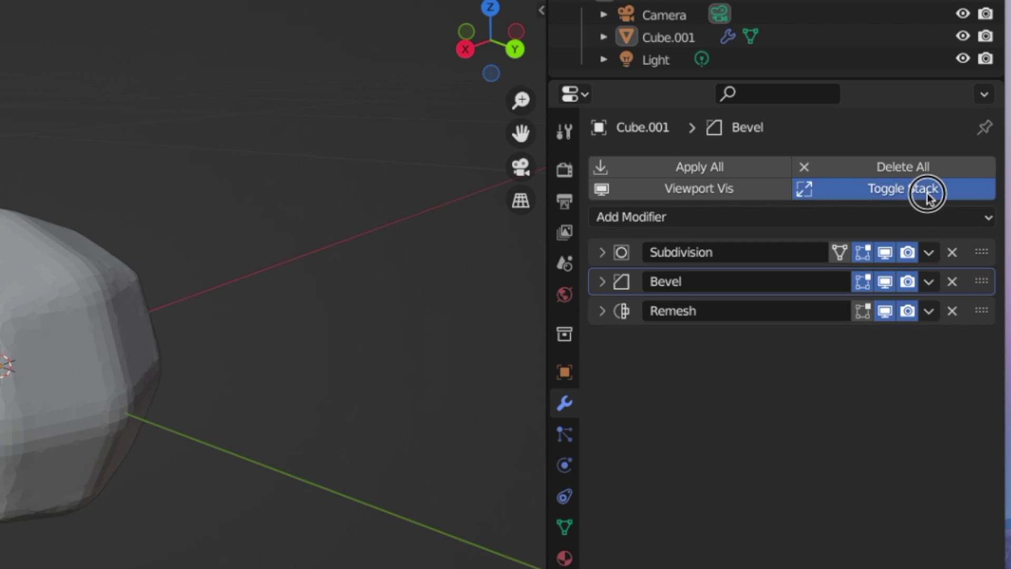
left_click(927, 193)
left_click(927, 193)
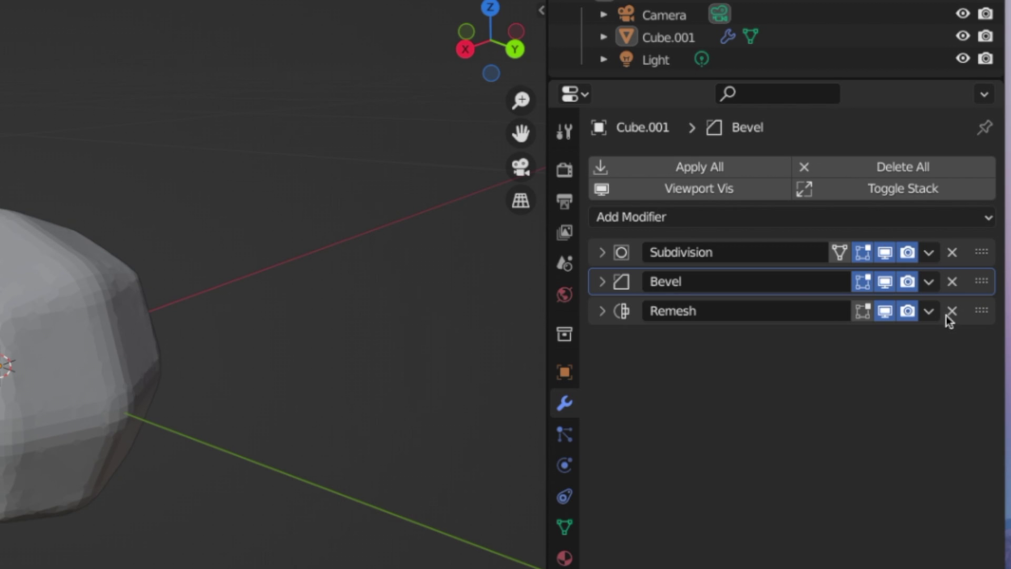
left_click(602, 282)
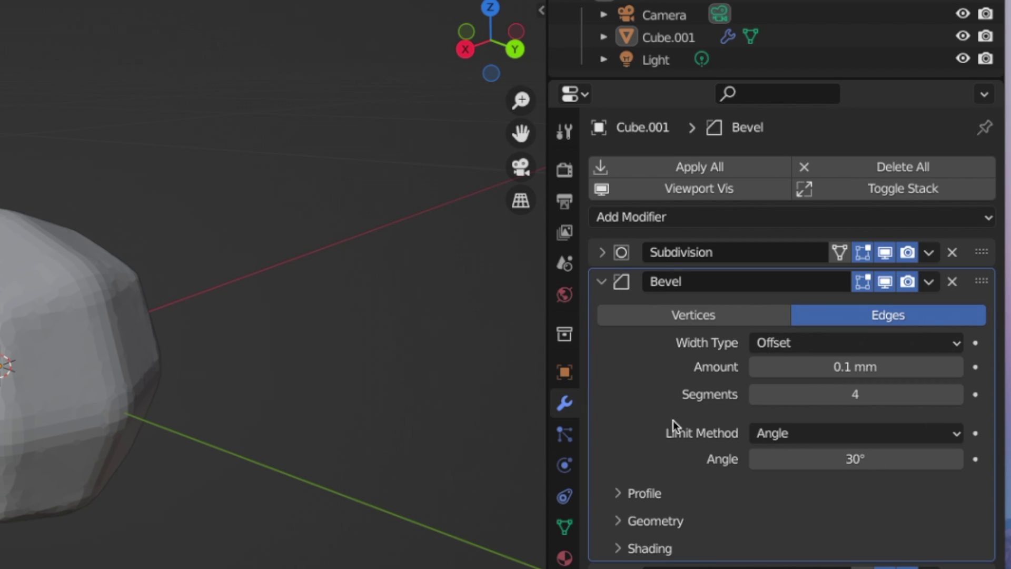
left_click(601, 282)
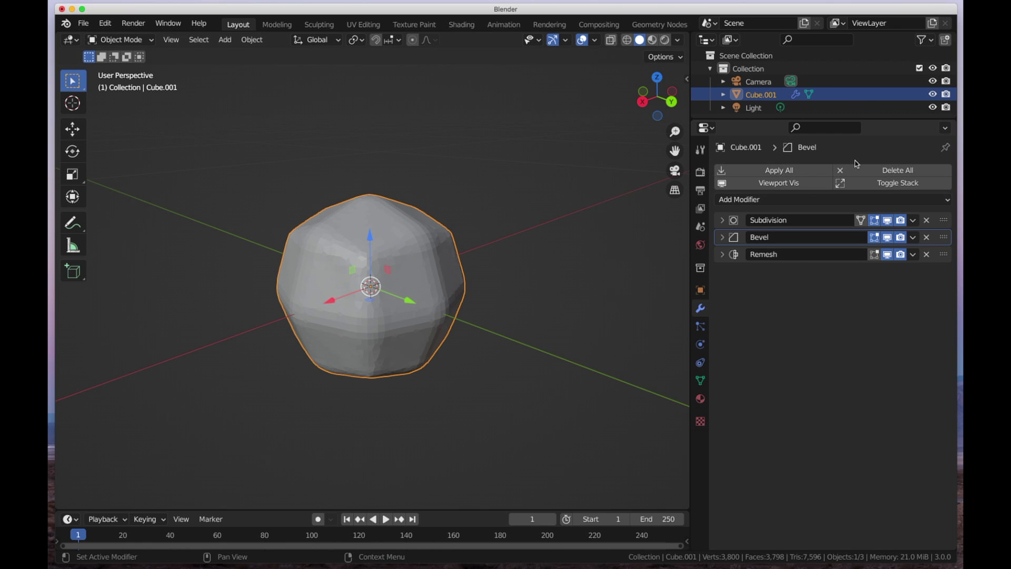
Use Apply All to bake the Subdivision, Bevel and Remesh modifiers into Cube.001's mesh.
left_click(786, 177)
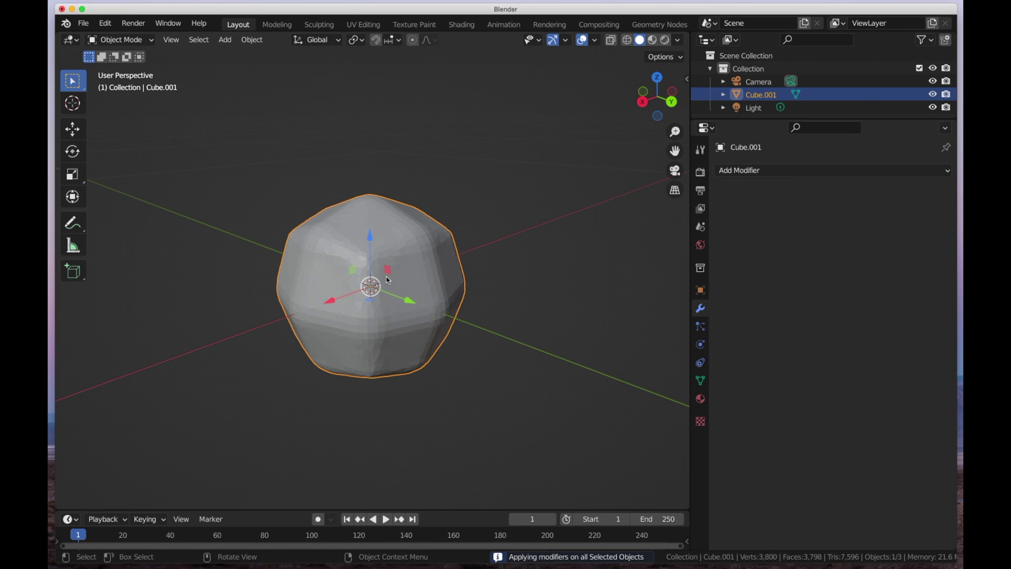